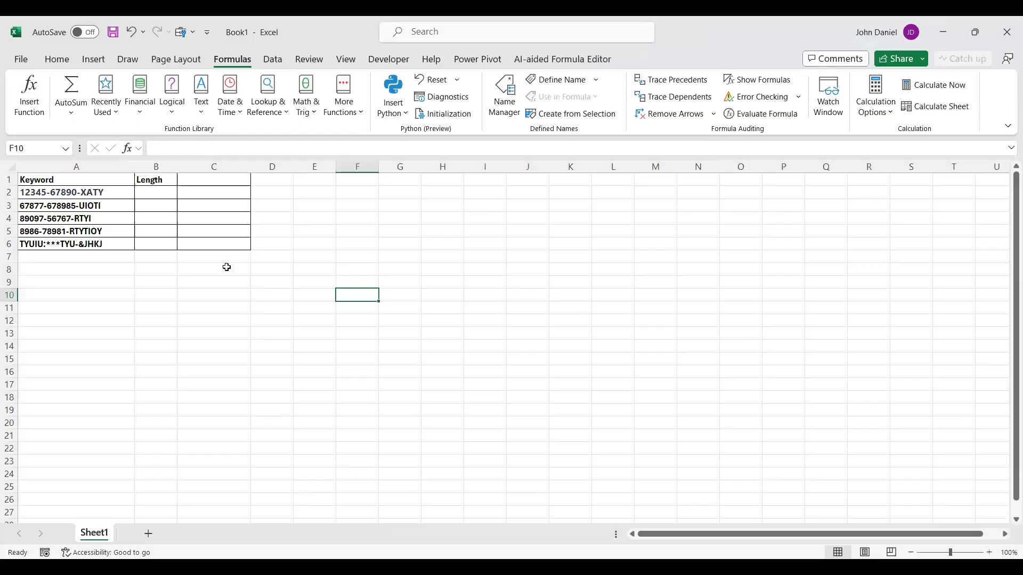
# Inspect the first keyword code in A2, marking its trailing letters XATY without changing it.
pyautogui.click(79, 177)
pyautogui.click(40, 192)
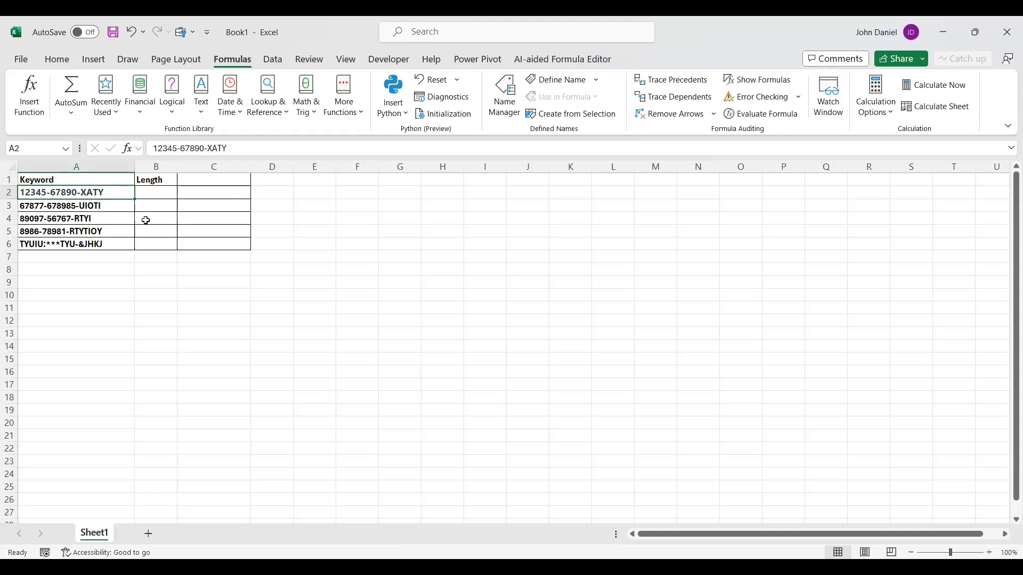
pyautogui.doubleClick(112, 193)
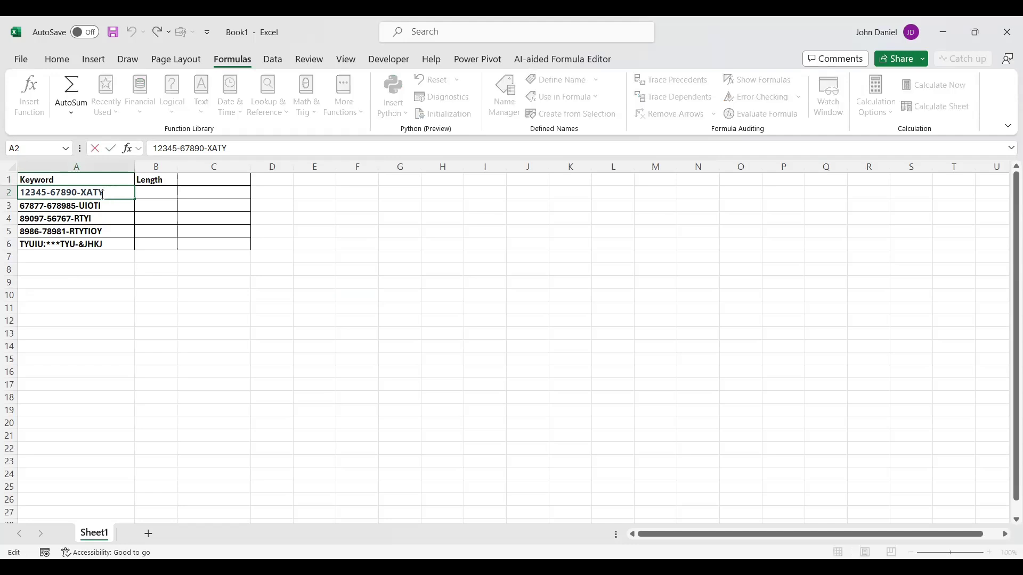
pyautogui.moveTo(84, 192); pyautogui.dragTo(107, 193)
pyautogui.press('Return')
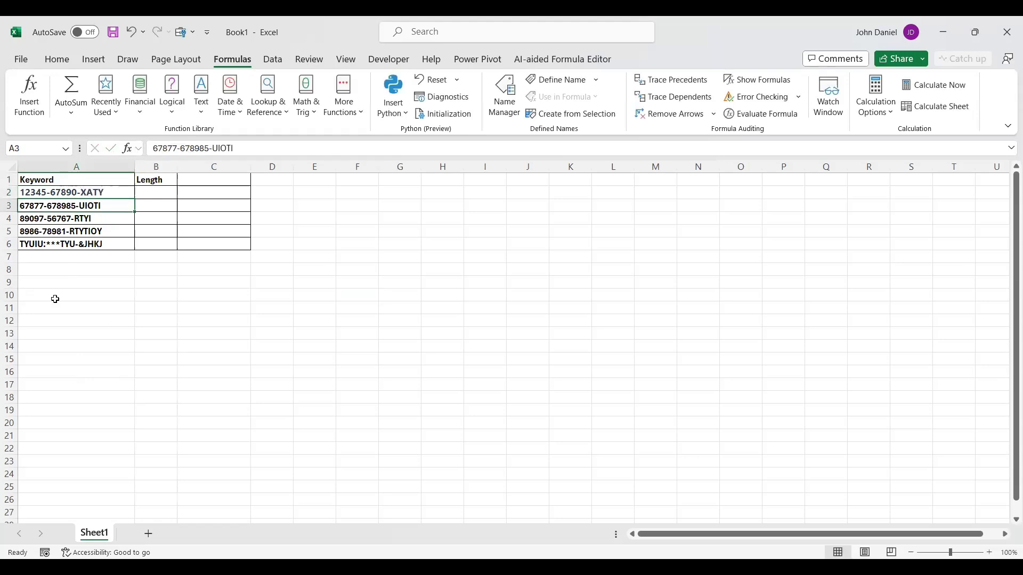
pyautogui.click(150, 192)
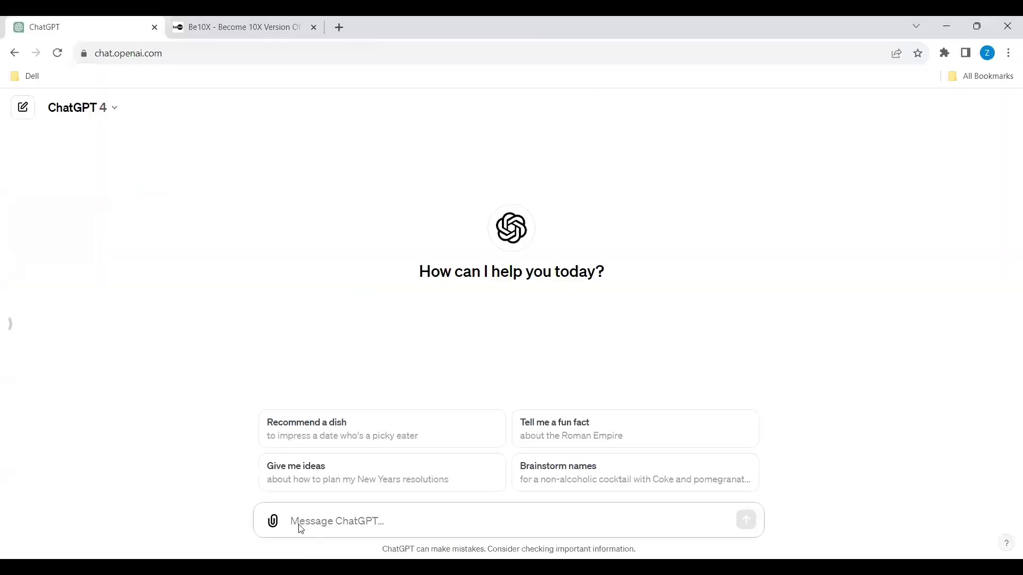
# Ask ChatGPT for an 'Excel function to extract specific substring from a larger string'.
pyautogui.click(301, 529)
pyautogui.write('Excel function to tr')
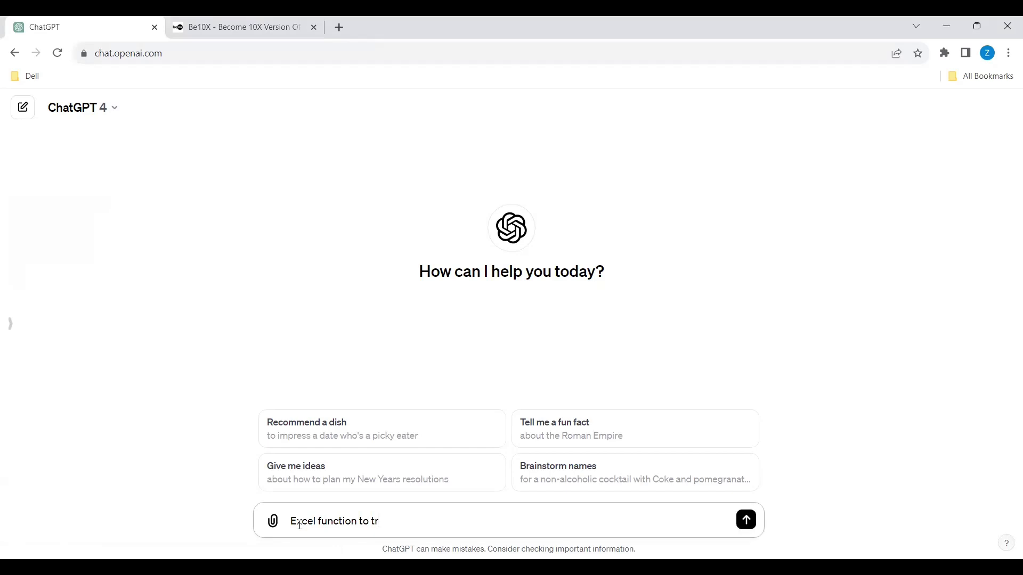
pyautogui.press('BackSpace')
pyautogui.press('BackSpace')
pyautogui.write('extract specific substring')
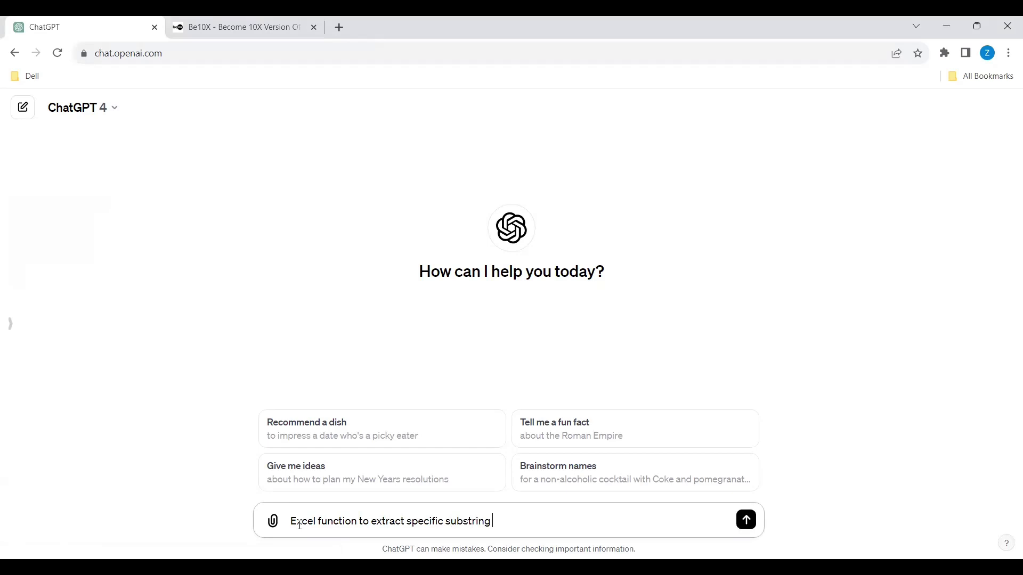
pyautogui.write(' from a larger string')
pyautogui.press('Return')
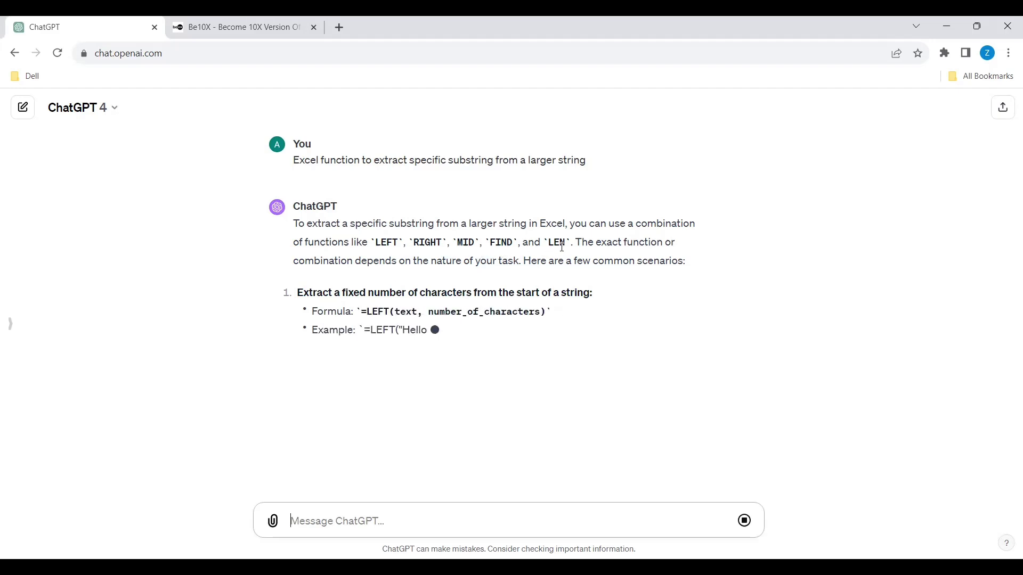
# Highlight LEN and the MID scenario's heading and formula in ChatGPT's reply.
pyautogui.moveTo(549, 244); pyautogui.dragTo(560, 243)
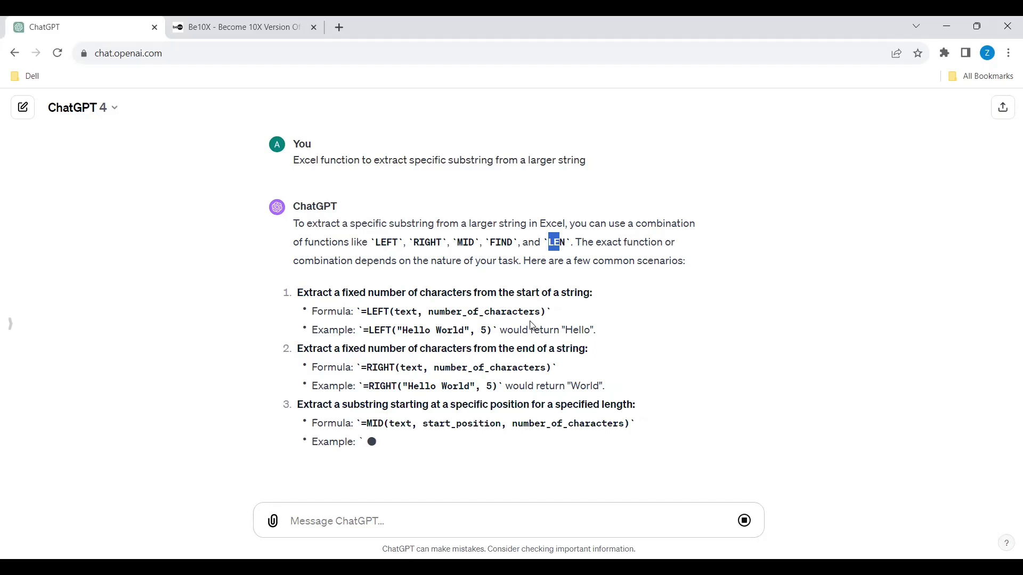
pyautogui.moveTo(467, 243); pyautogui.dragTo(456, 243)
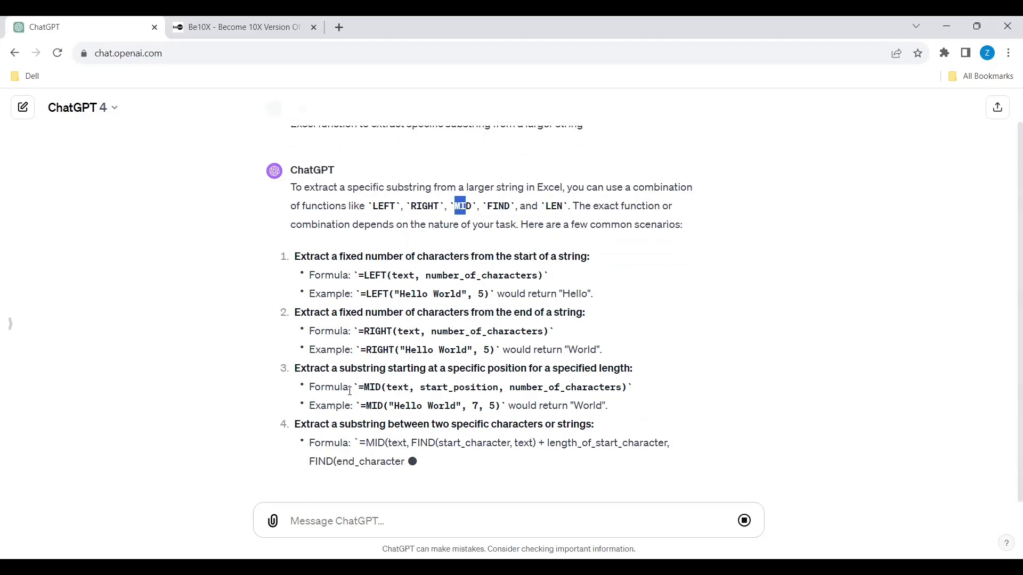
pyautogui.moveTo(295, 368); pyautogui.dragTo(509, 368)
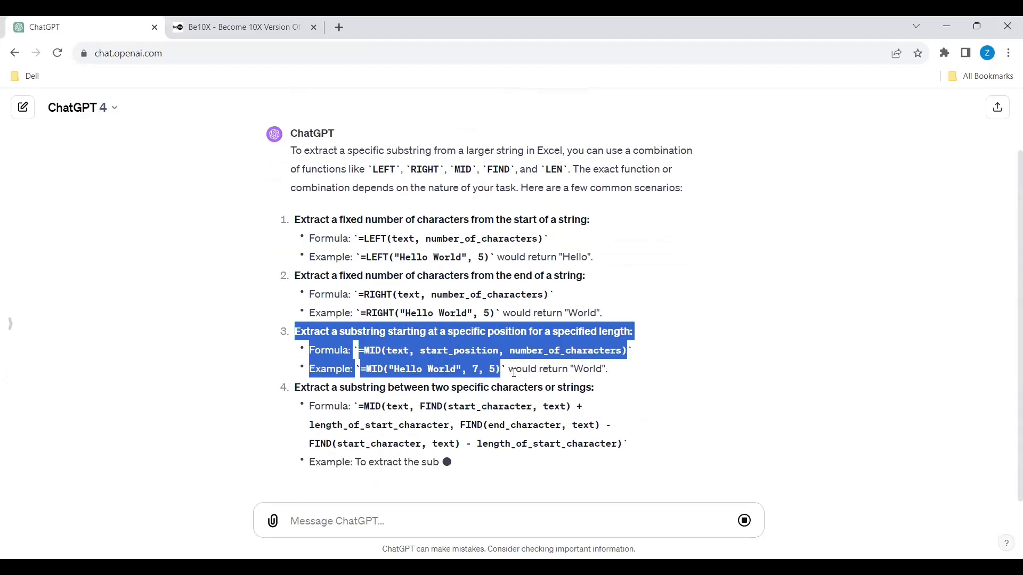
pyautogui.click(396, 349)
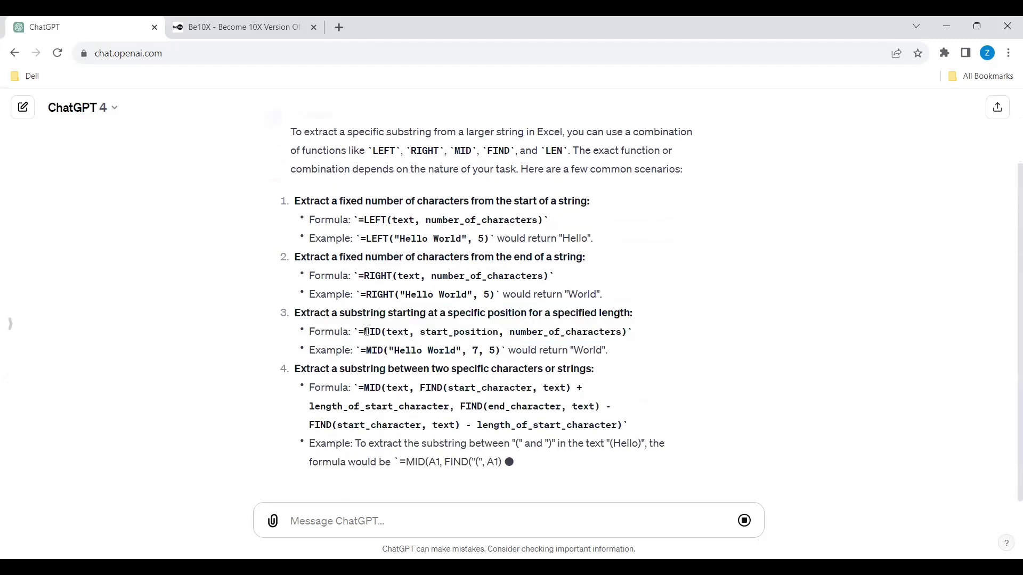
pyautogui.moveTo(363, 332); pyautogui.dragTo(409, 332)
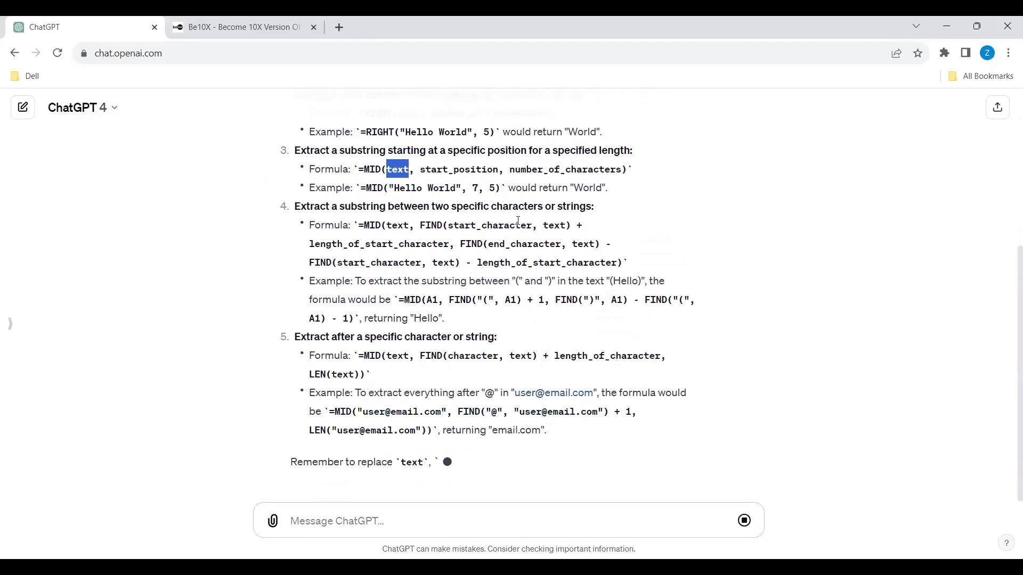
# Study the MID example extracting World from Hello World, then return to Excel.
pyautogui.scroll(3, 404, 332)
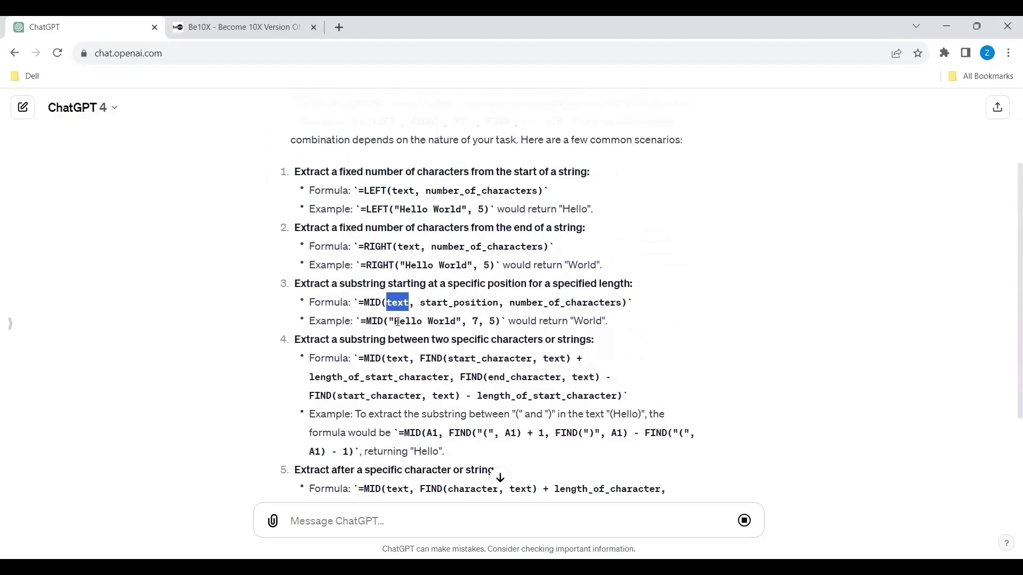
pyautogui.moveTo(394, 322); pyautogui.dragTo(458, 333)
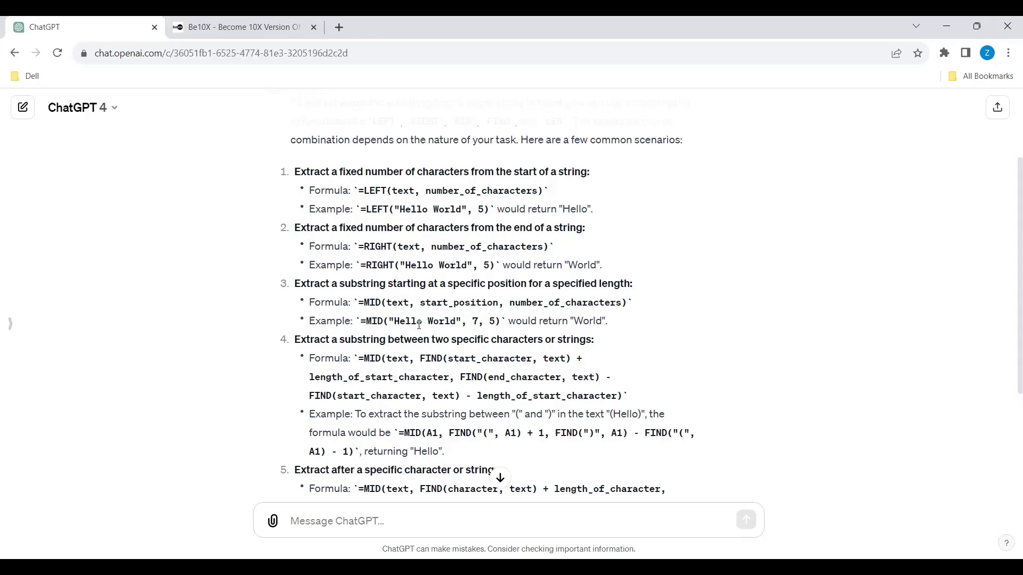
pyautogui.moveTo(430, 322); pyautogui.dragTo(435, 323)
pyautogui.click(436, 354)
pyautogui.moveTo(457, 321); pyautogui.dragTo(428, 322)
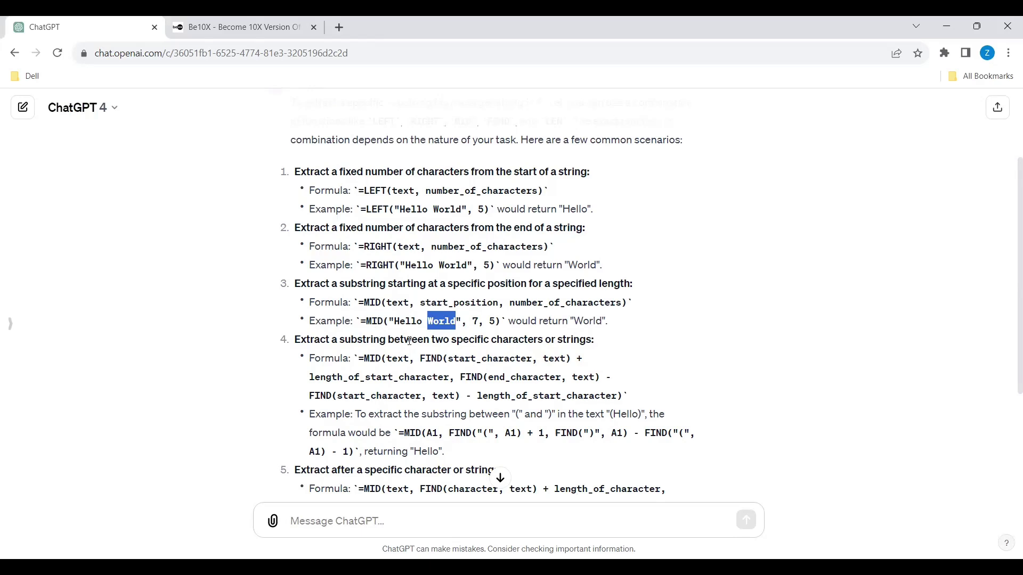
pyautogui.scroll(-2, 409, 341)
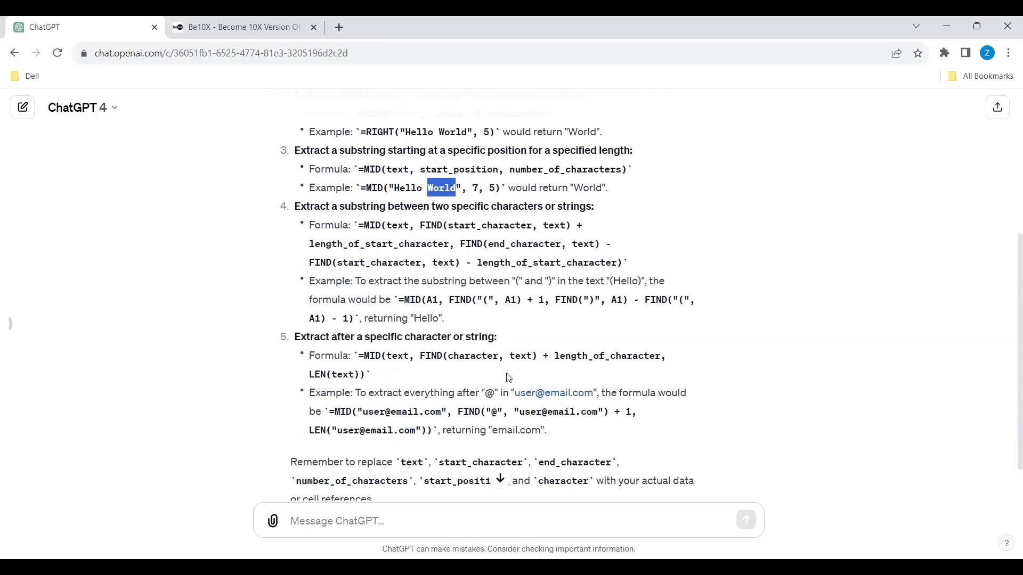
pyautogui.scroll(1, 487, 377)
pyautogui.scroll(2, 488, 377)
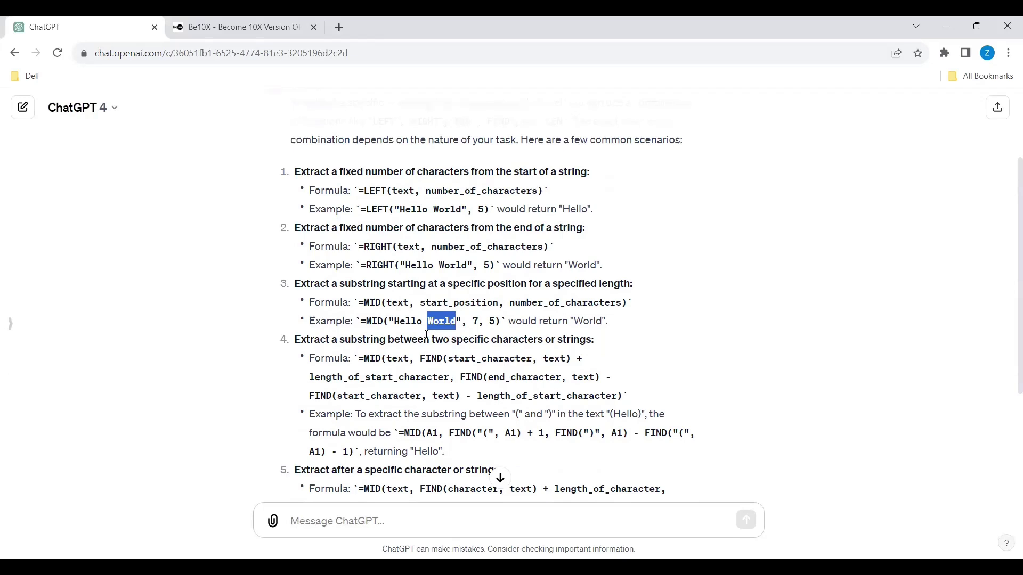
pyautogui.scroll(2, 398, 269)
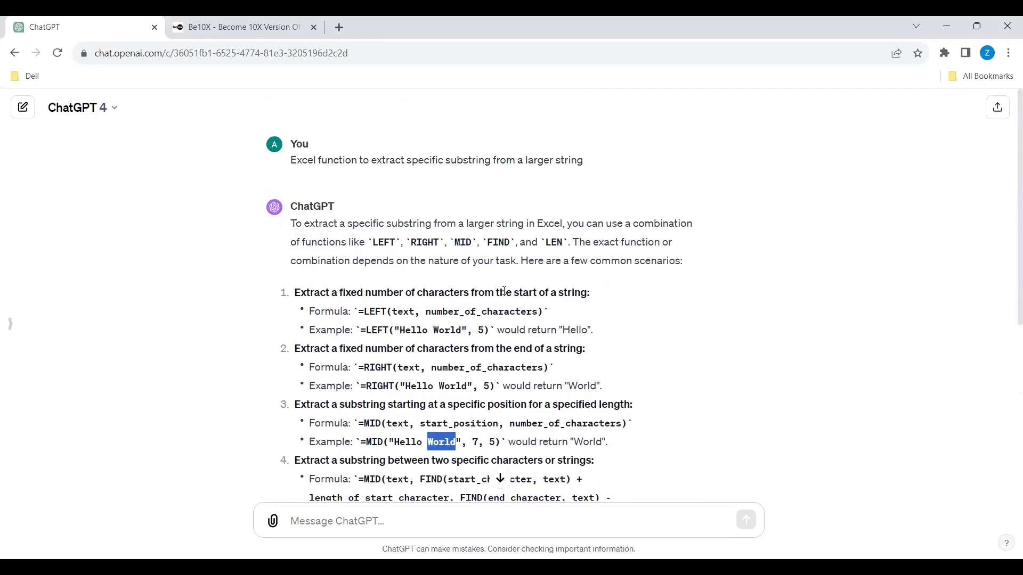
pyautogui.scroll(-1, 509, 350)
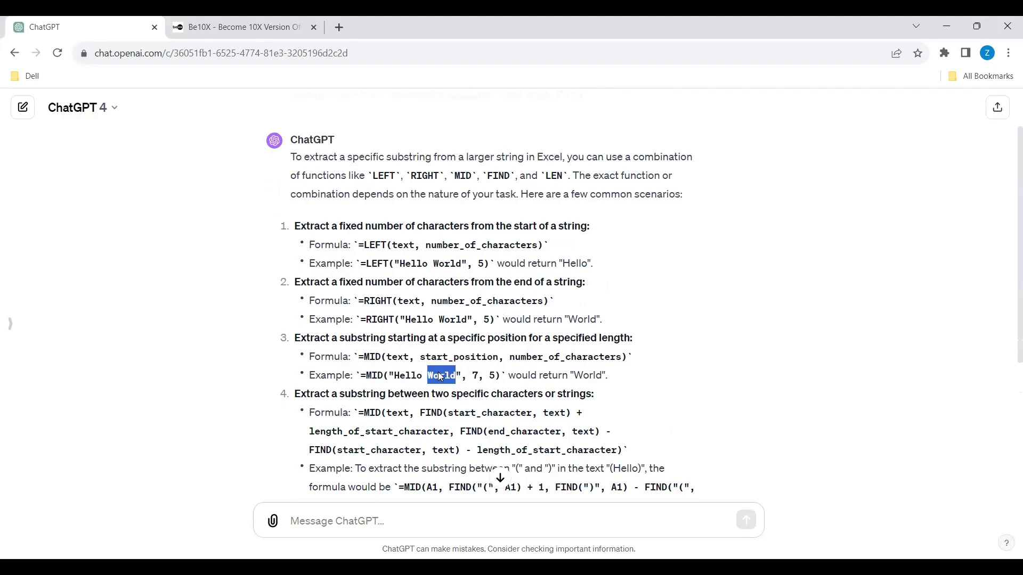
pyautogui.hotkey('alt', 'Tab')
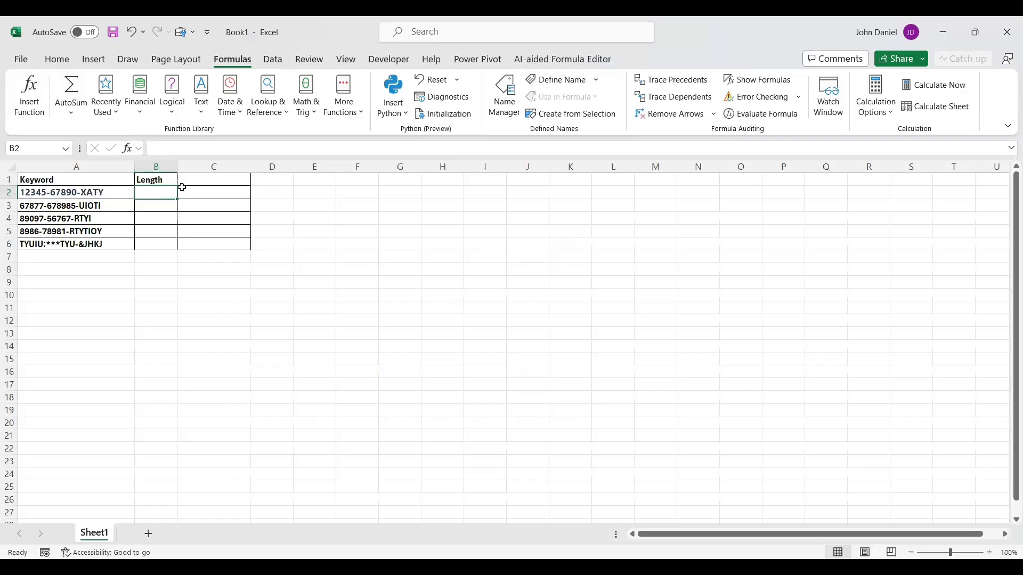
# Insert a LEN formula in B2 with its Text argument set to A2:A6.
pyautogui.click(205, 113)
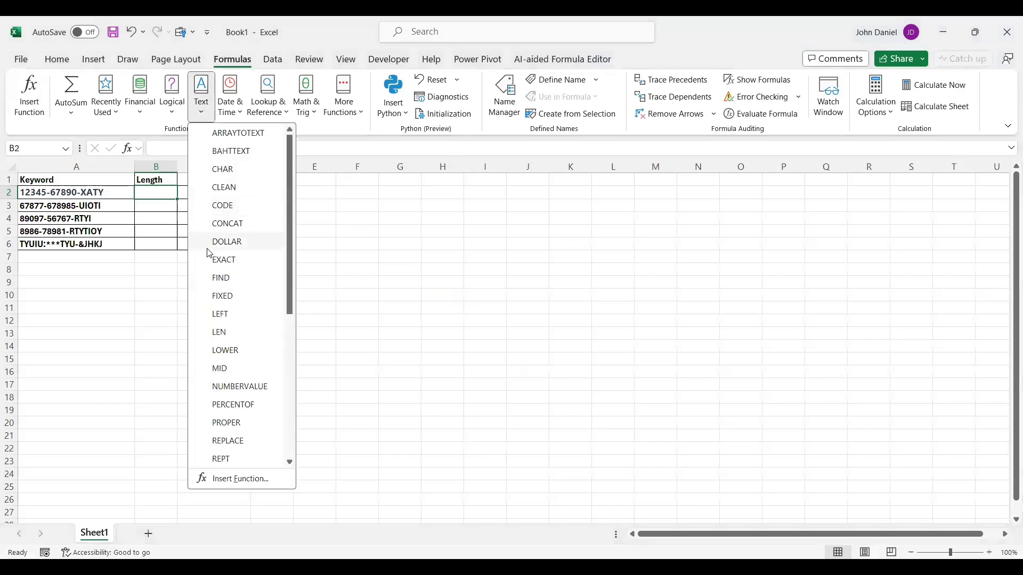
pyautogui.click(223, 336)
pyautogui.click(60, 193)
pyautogui.hotkey('shift', 'Down')
pyautogui.hotkey('shift', 'Down')
pyautogui.hotkey('shift', 'Down')
pyautogui.hotkey('shift', 'Down')
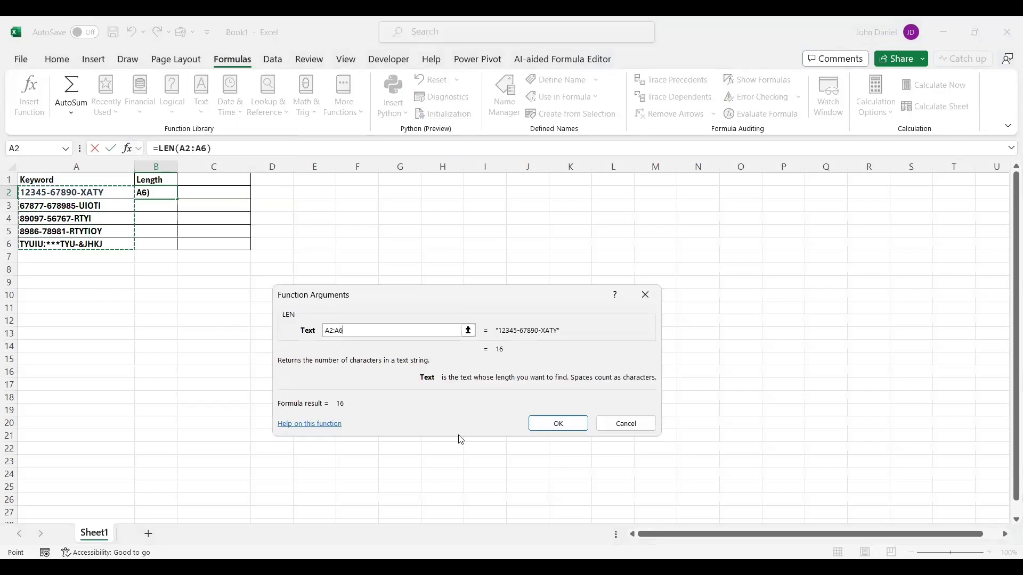
pyautogui.click(546, 426)
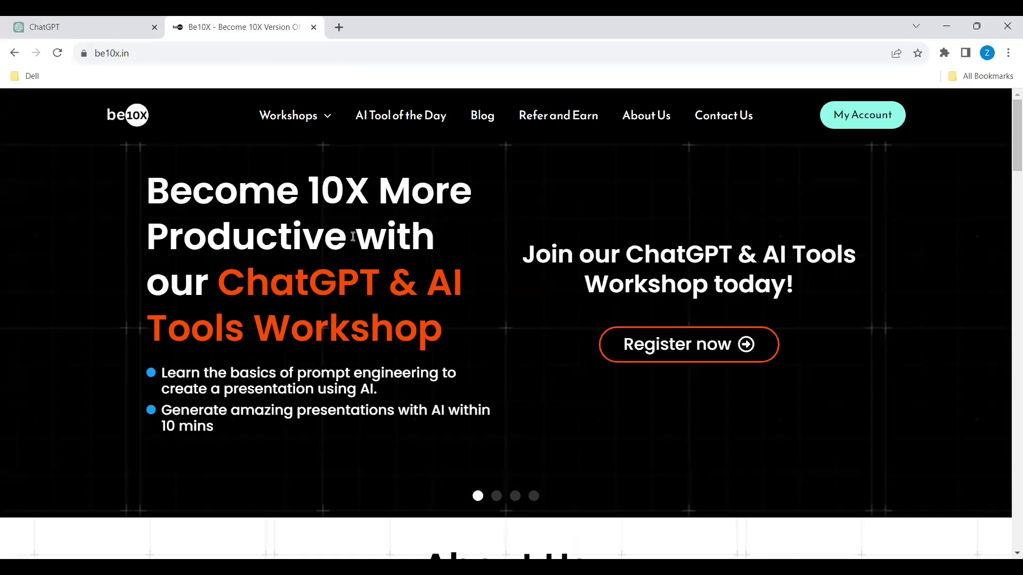
# Open the Be10X Office using AI workshop registration page.
pyautogui.doubleClick(188, 51)
pyautogui.click(188, 51)
pyautogui.scroll(-10, 251, 322)
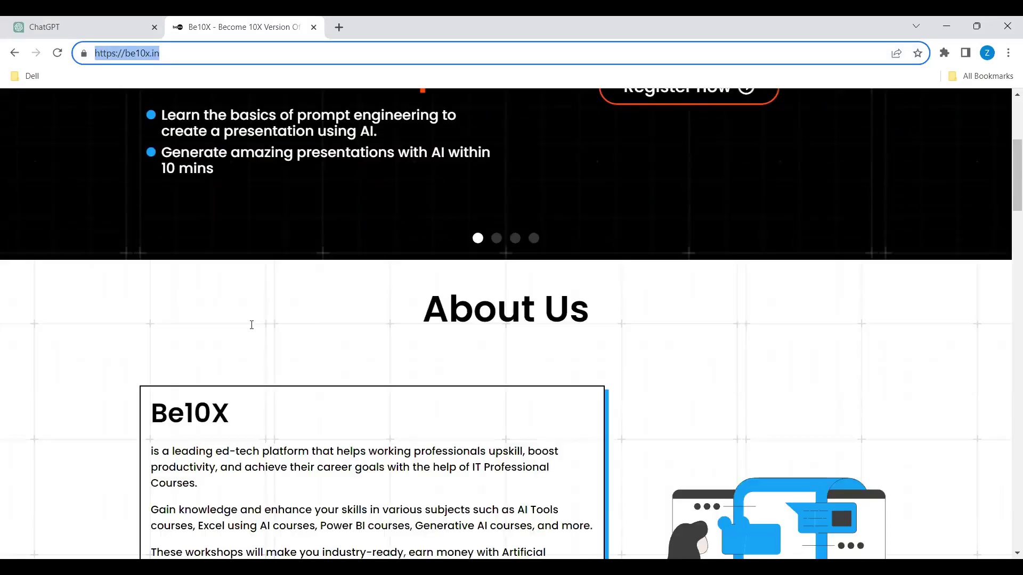
pyautogui.scroll(-15, 251, 322)
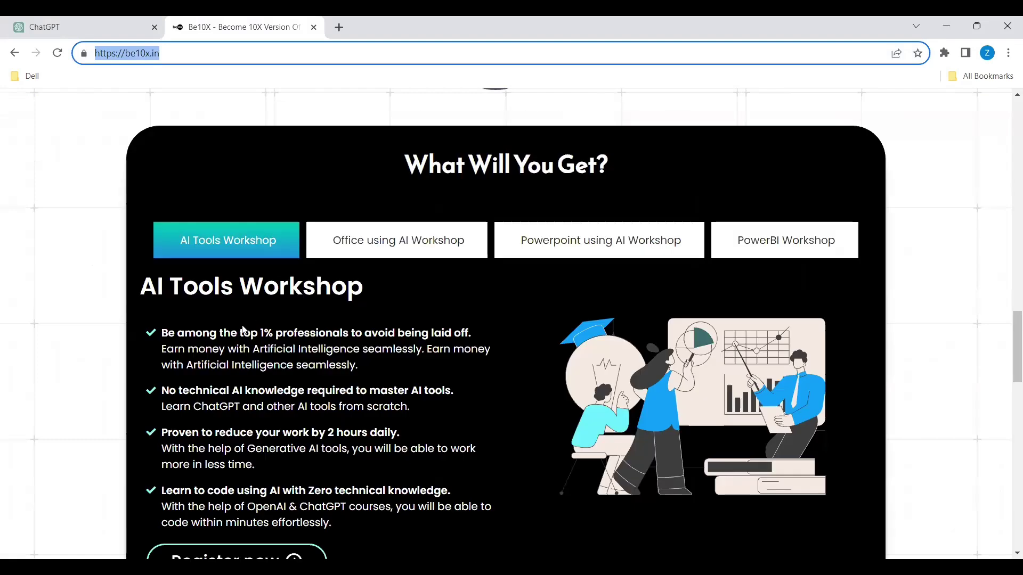
pyautogui.click(393, 239)
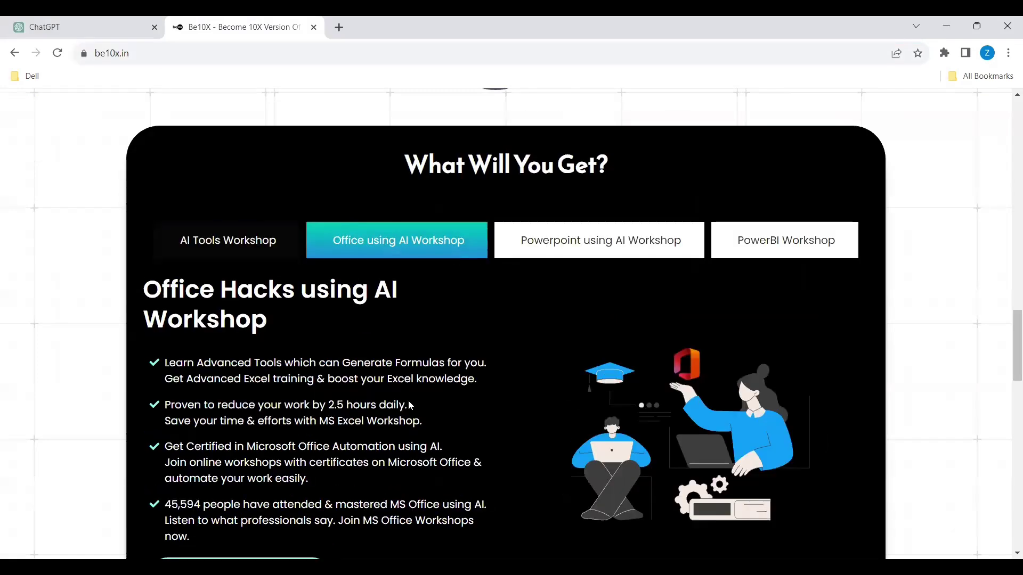
pyautogui.scroll(-6, 409, 395)
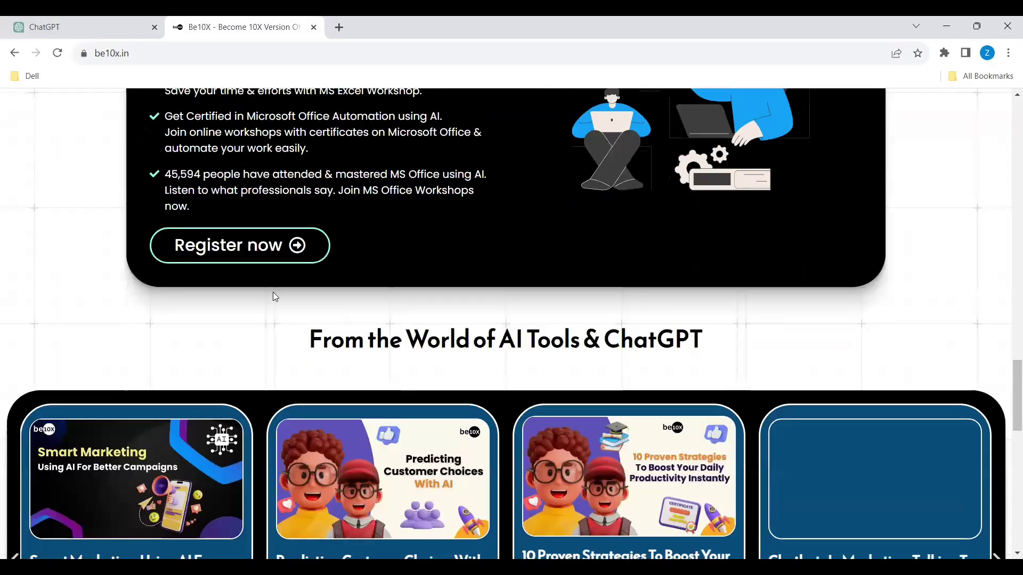
pyautogui.click(247, 253)
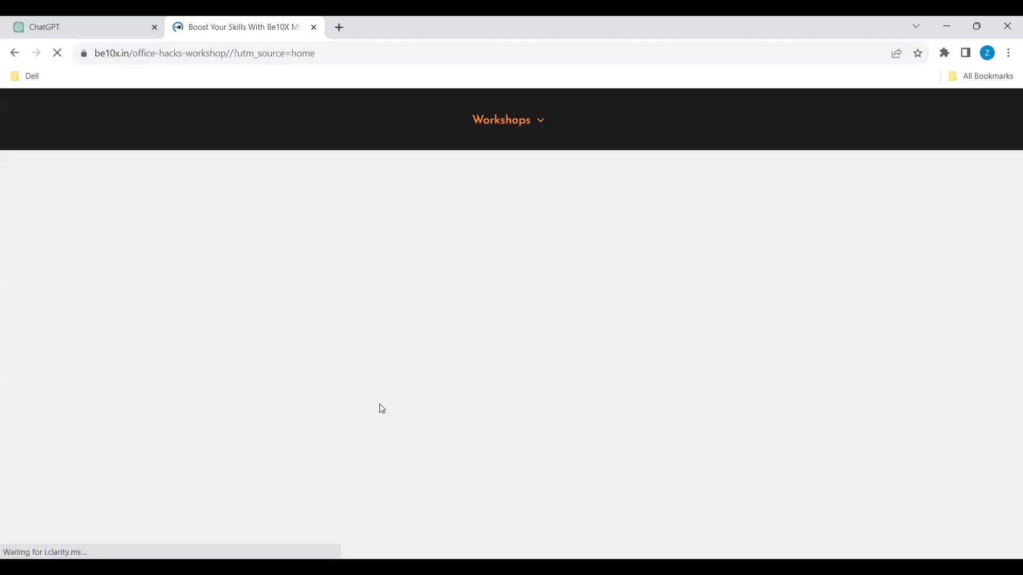
# Scroll through the December 3, 2023 workshop details, then return to the ChatGPT answer.
pyautogui.scroll(-3, 379, 404)
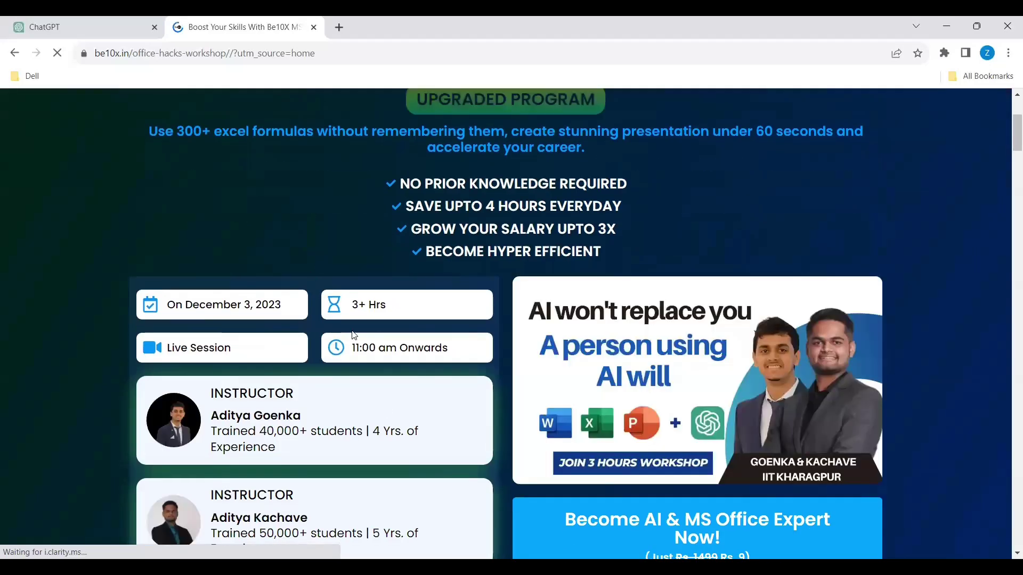
pyautogui.scroll(-3, 308, 376)
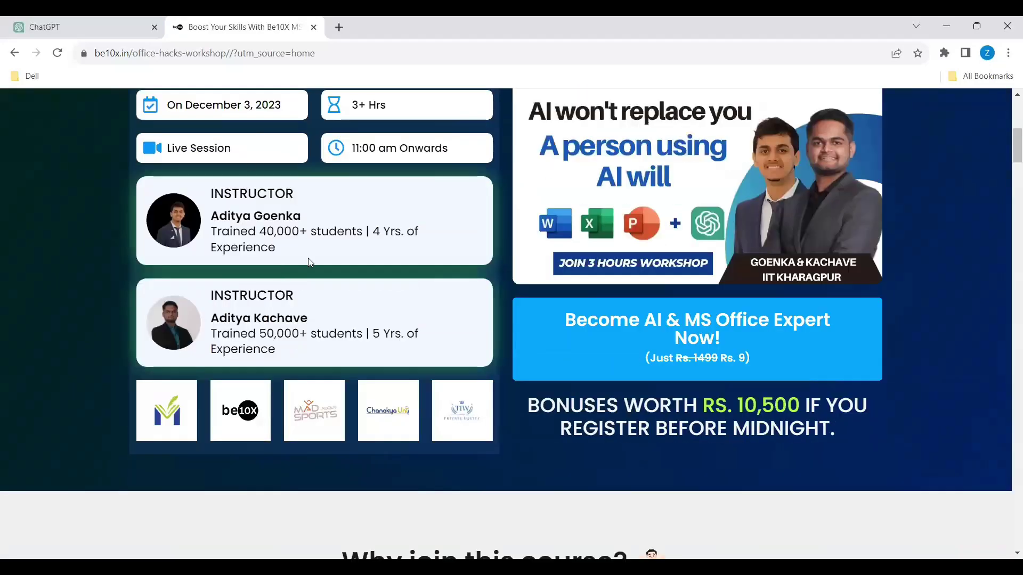
pyautogui.scroll(-1, 310, 262)
pyautogui.scroll(-4, 368, 304)
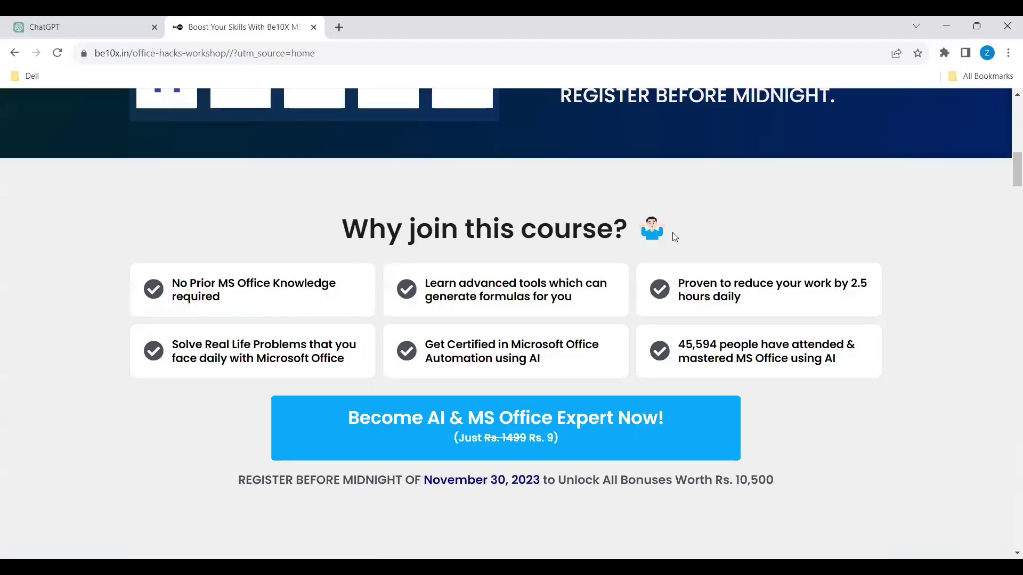
pyautogui.scroll(-5, 480, 336)
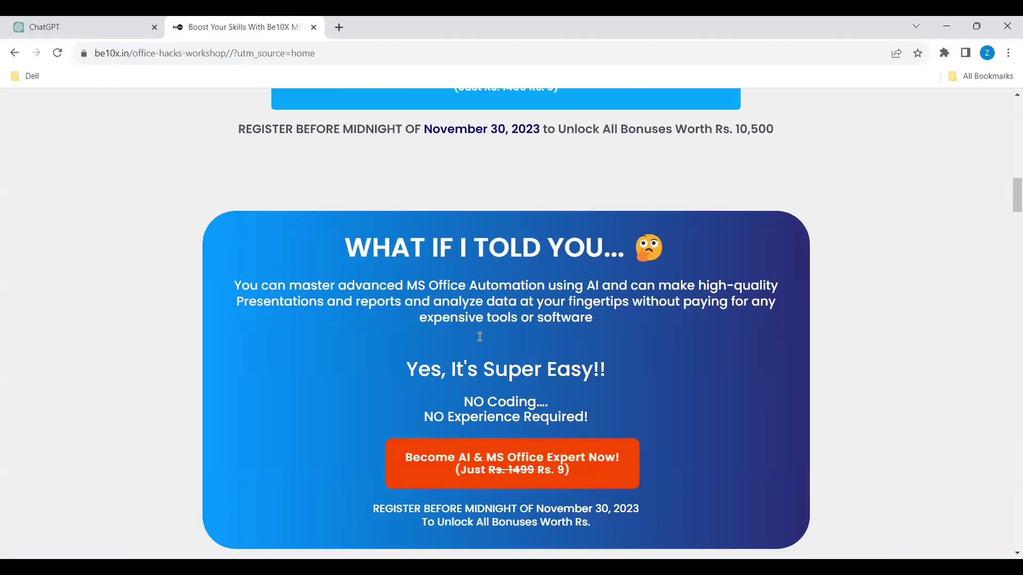
pyautogui.scroll(-5, 480, 336)
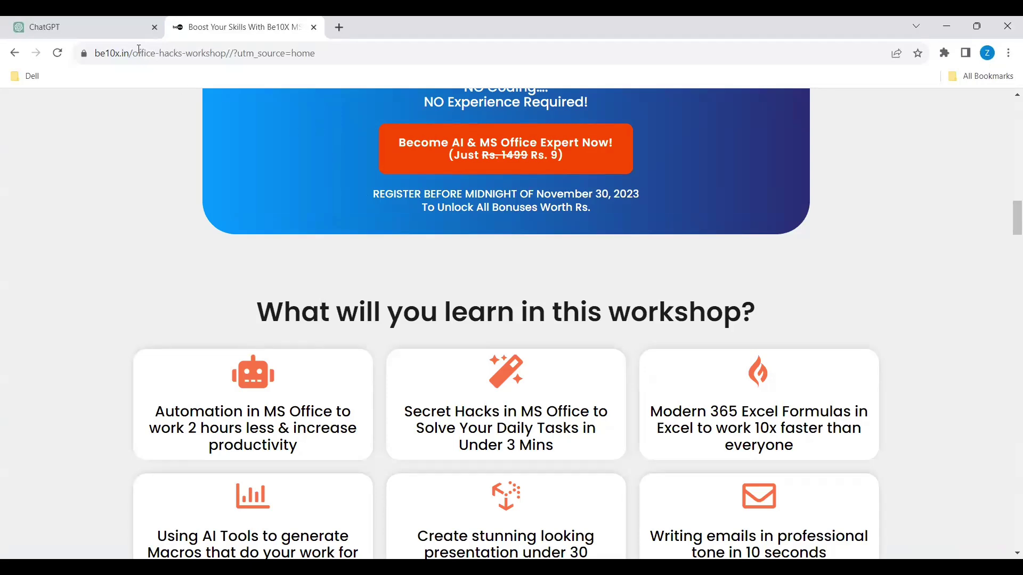
pyautogui.click(101, 26)
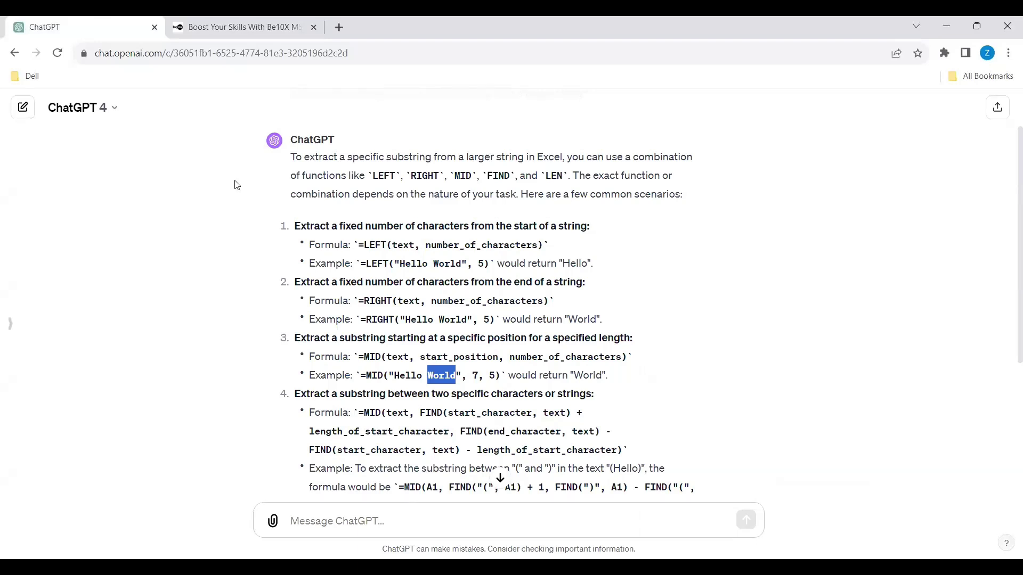
# Back in Excel, add the header MID in C1.
pyautogui.hotkey('alt', 'Tab')
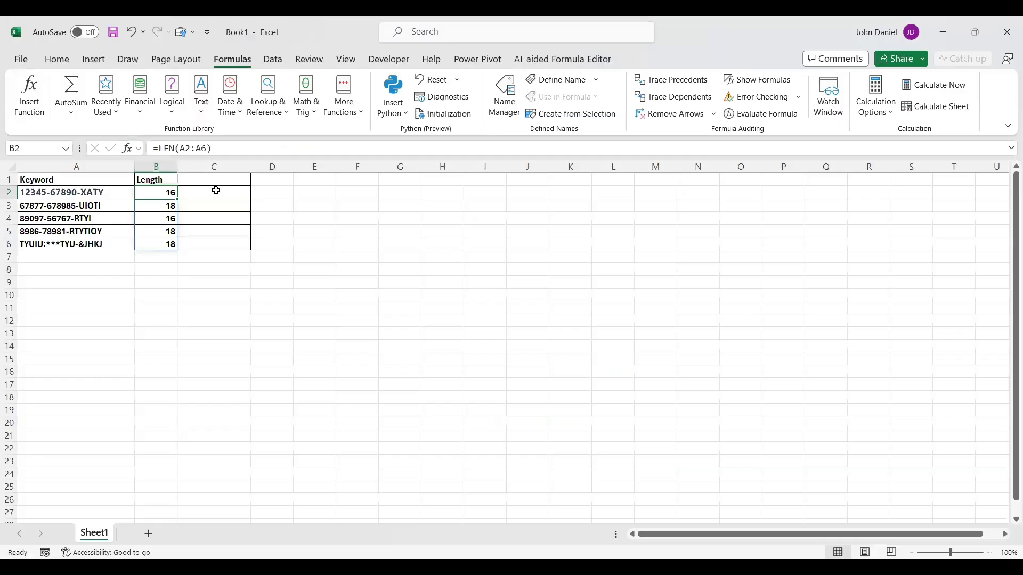
pyautogui.click(223, 179)
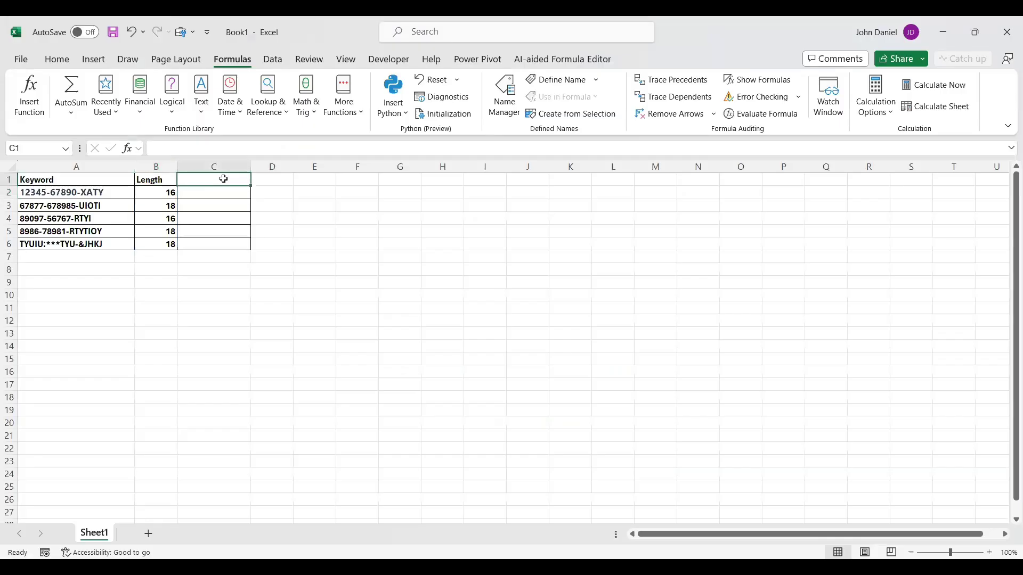
pyautogui.write('MID')
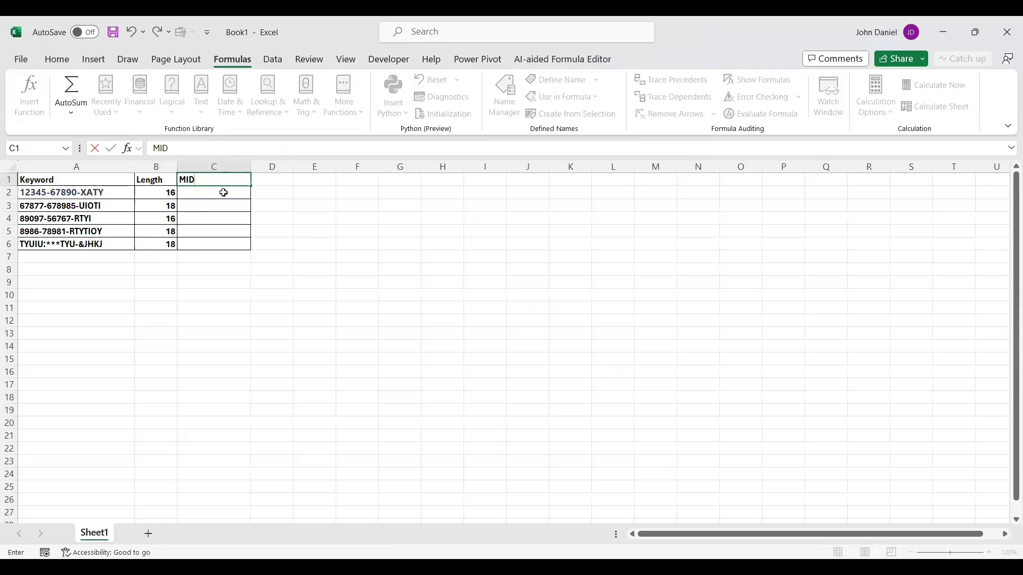
pyautogui.click(223, 193)
# Enter =MID(A2,13,4) in C2 so it returns XATY.
pyautogui.click(236, 149)
pyautogui.write('=')
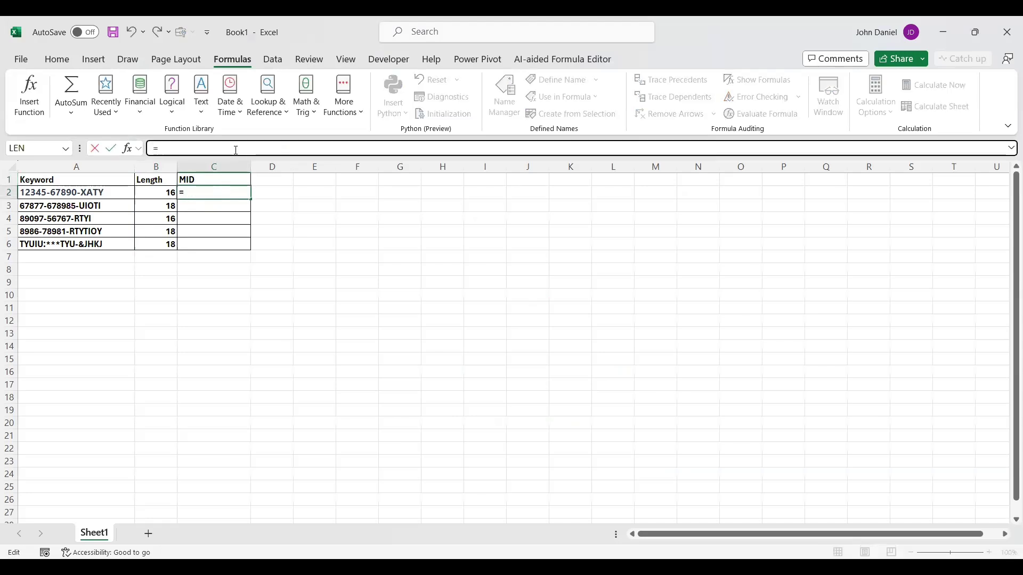
pyautogui.write('MID(')
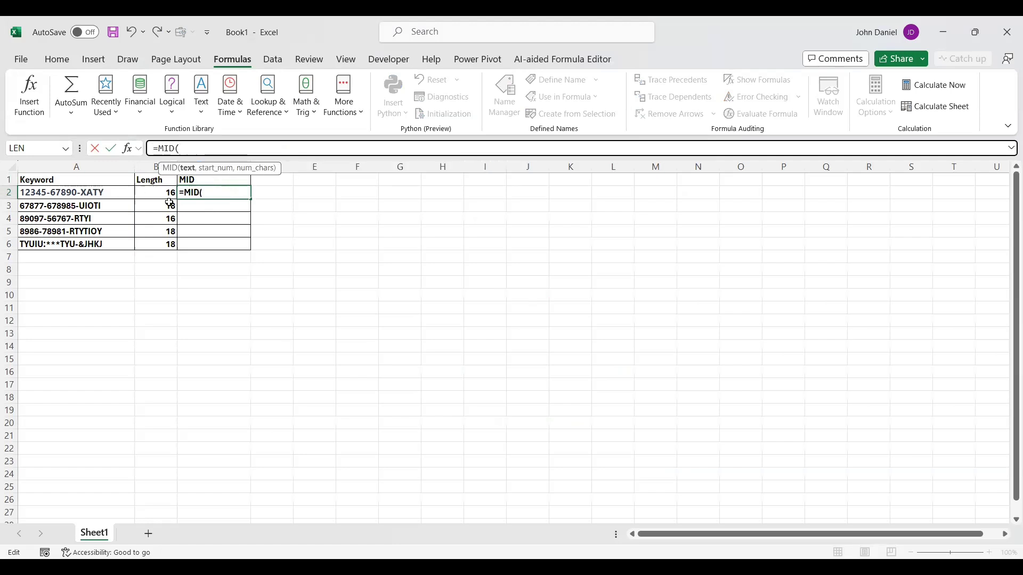
pyautogui.write('A')
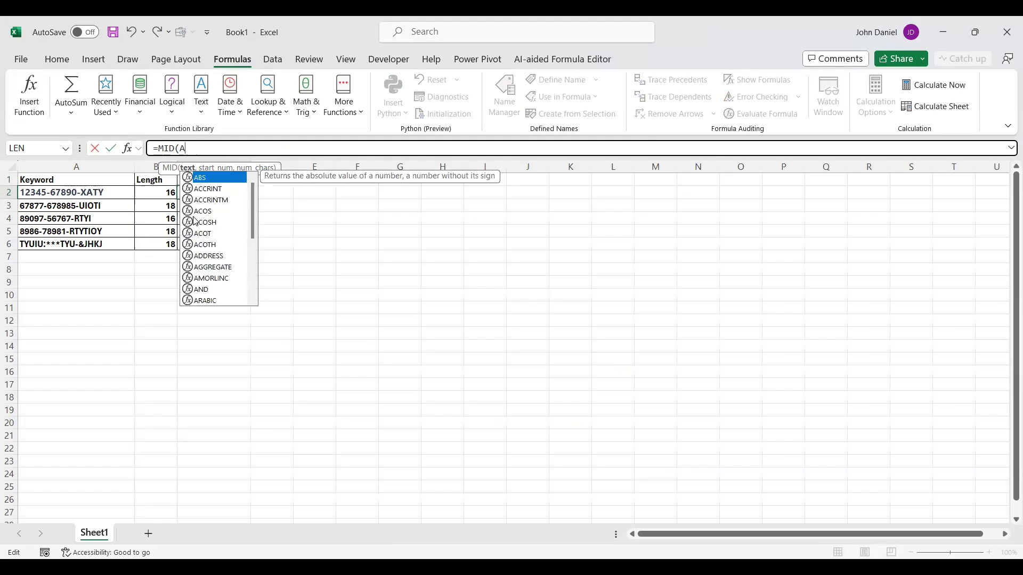
pyautogui.write('2,')
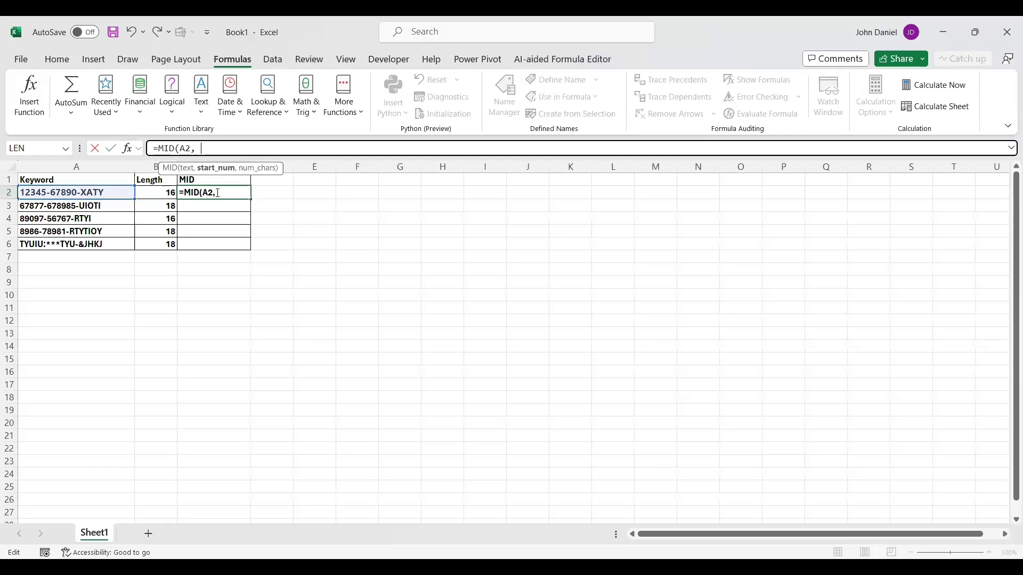
pyautogui.write('13,')
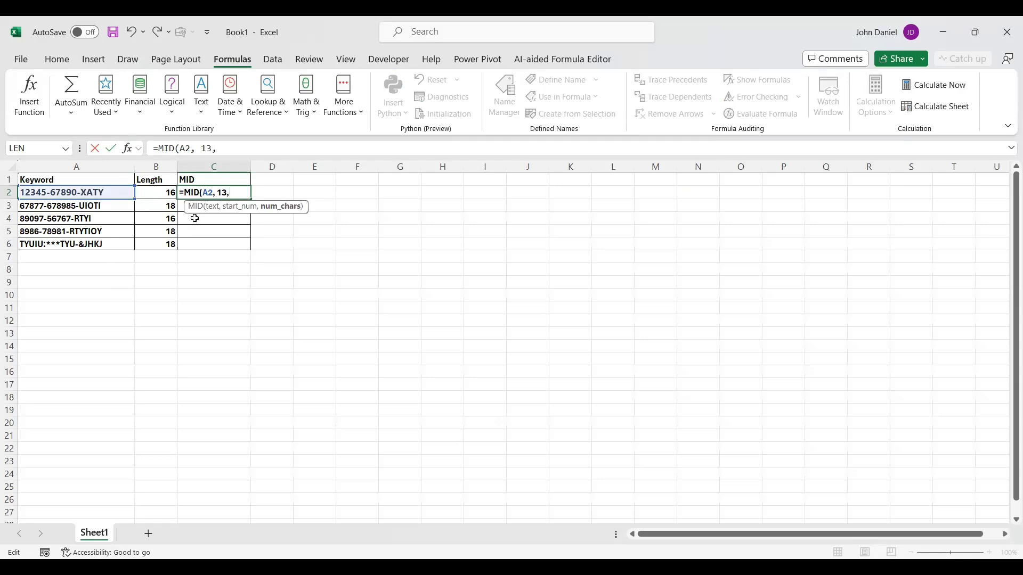
pyautogui.write('4)')
pyautogui.press('Return')
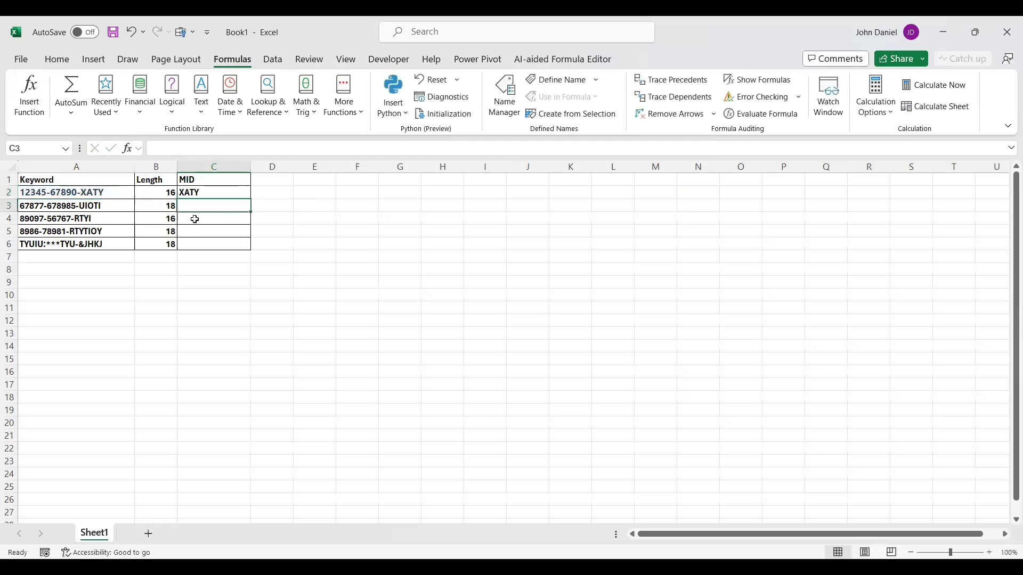
# Fill the C2 MID formula down to C3, giving =MID(A3,13,4) returning -UIO.
pyautogui.click(207, 195)
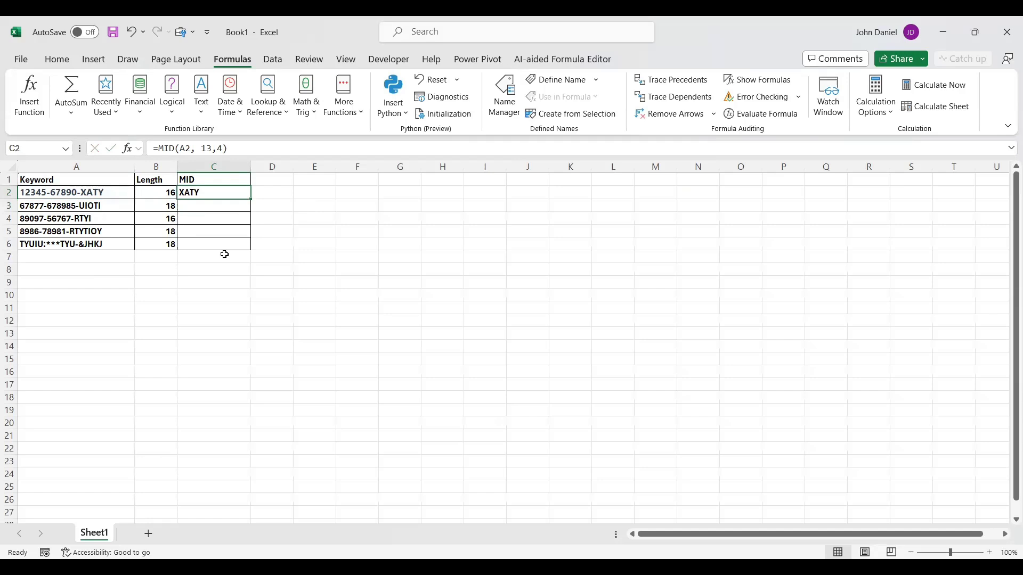
pyautogui.moveTo(165, 207); pyautogui.dragTo(163, 242)
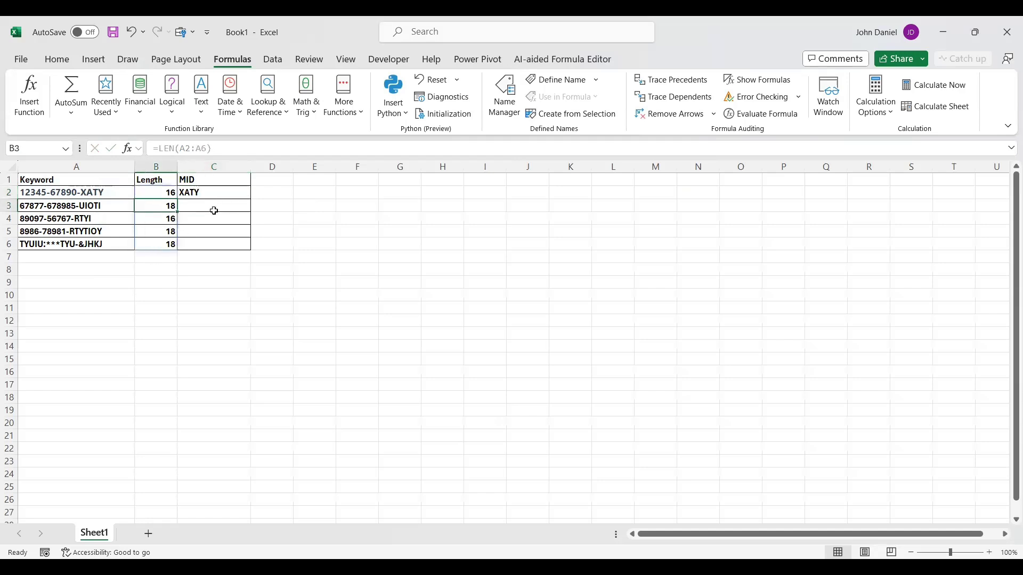
pyautogui.click(219, 191)
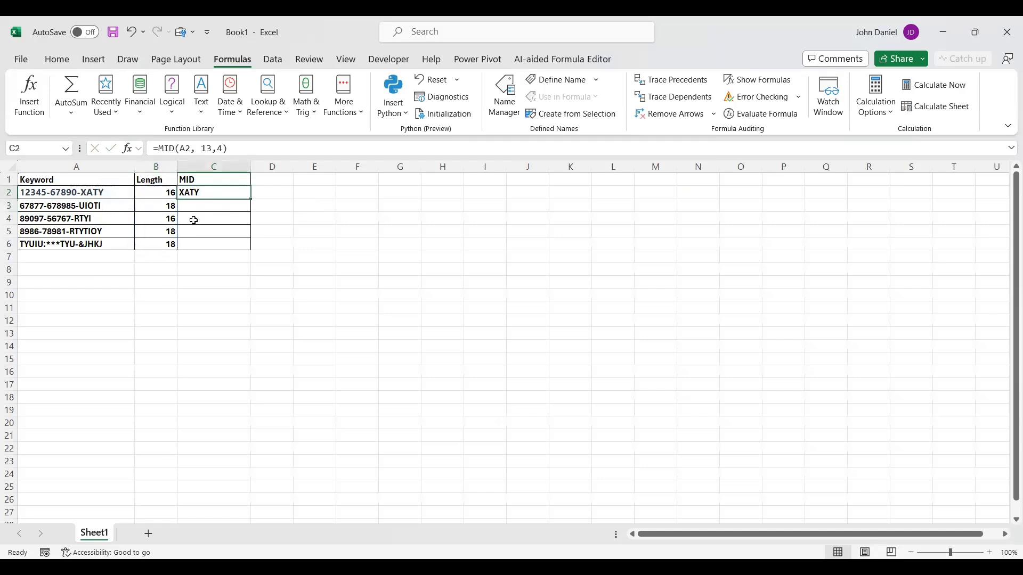
pyautogui.moveTo(252, 206); pyautogui.dragTo(253, 213)
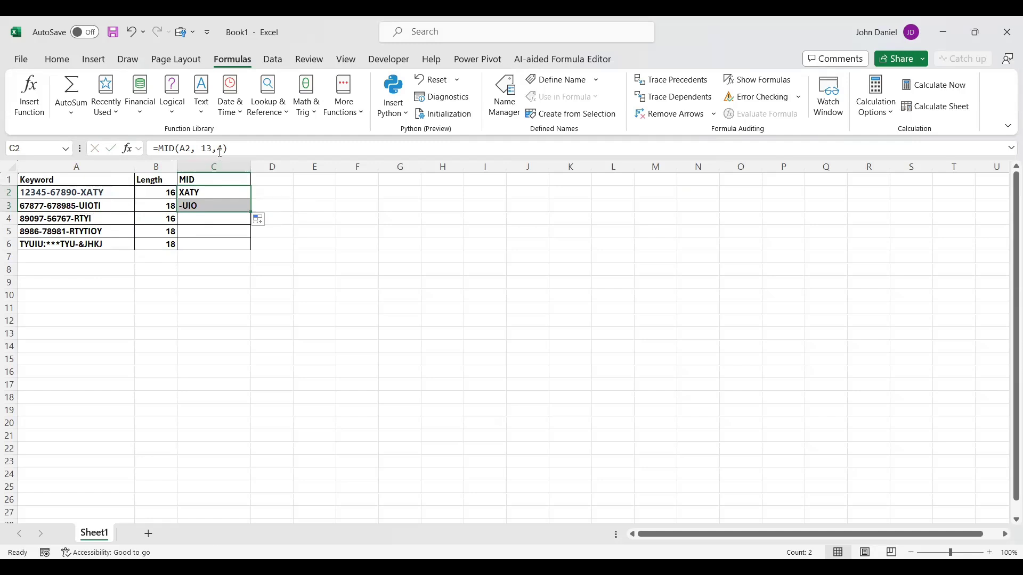
pyautogui.click(149, 206)
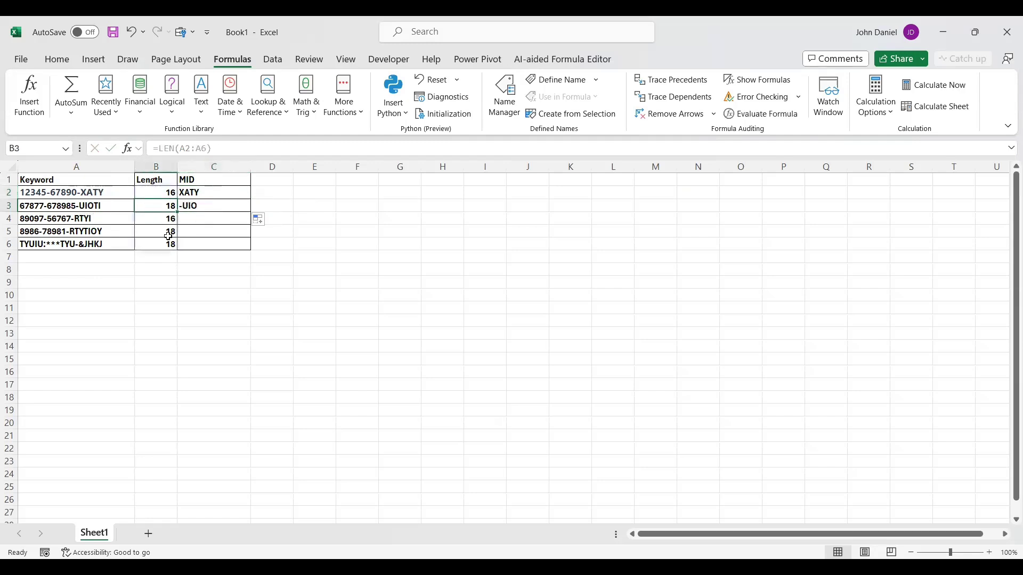
pyautogui.click(226, 205)
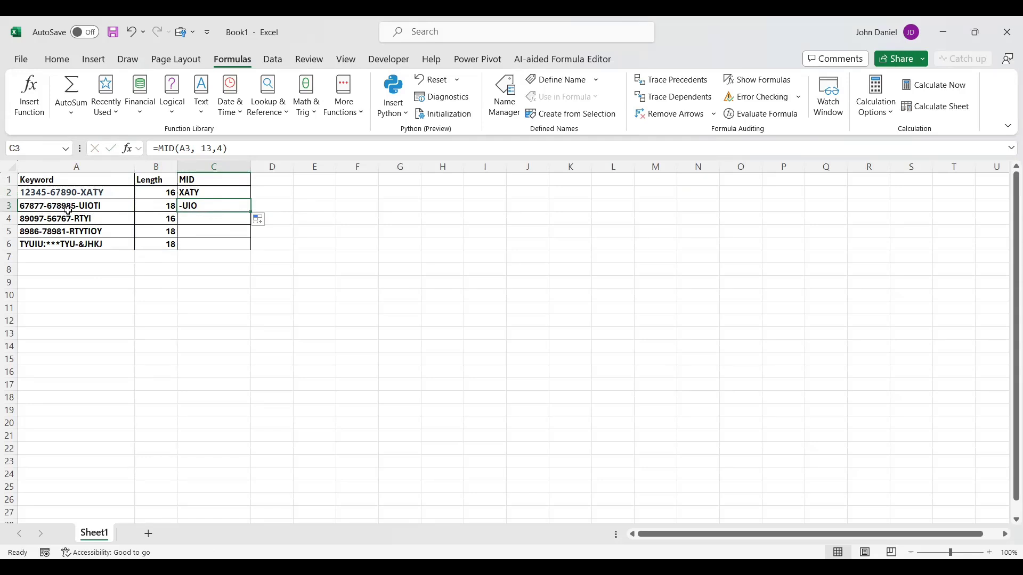
pyautogui.click(214, 148)
pyautogui.press('BackSpace')
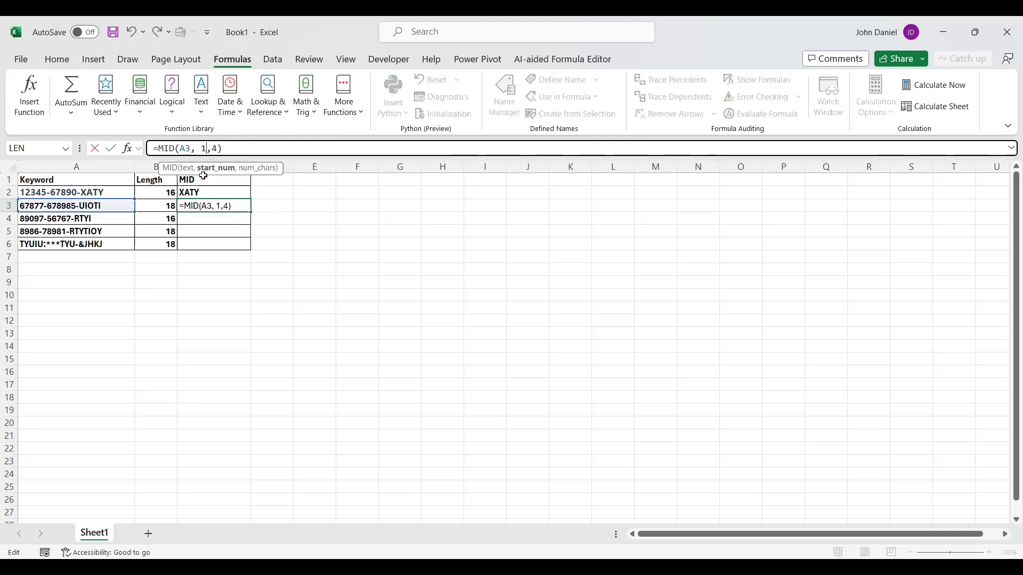
pyautogui.write('4')
pyautogui.press('Right')
pyautogui.press('Right')
pyautogui.press('BackSpace')
pyautogui.write('5')
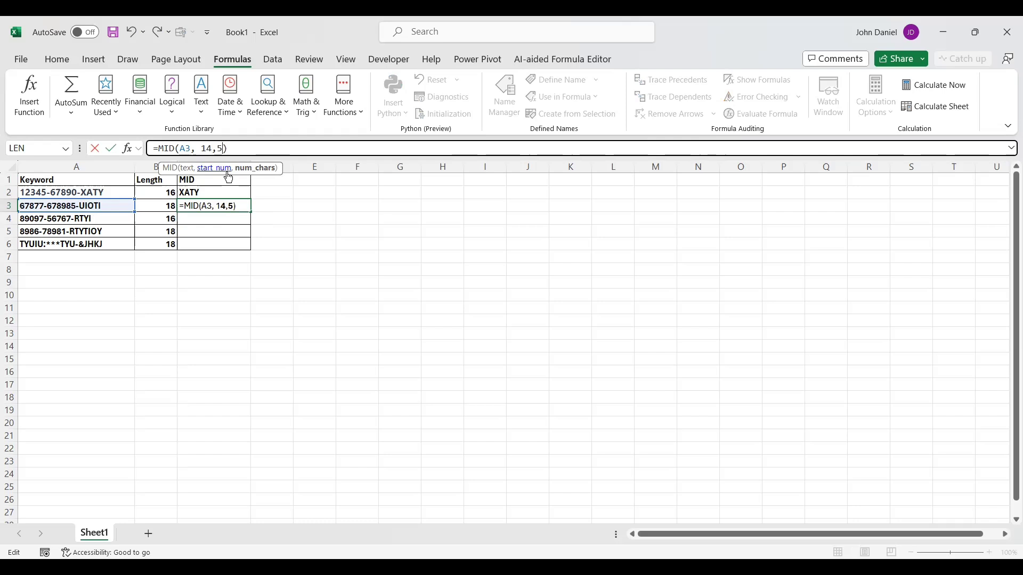
pyautogui.press('Return')
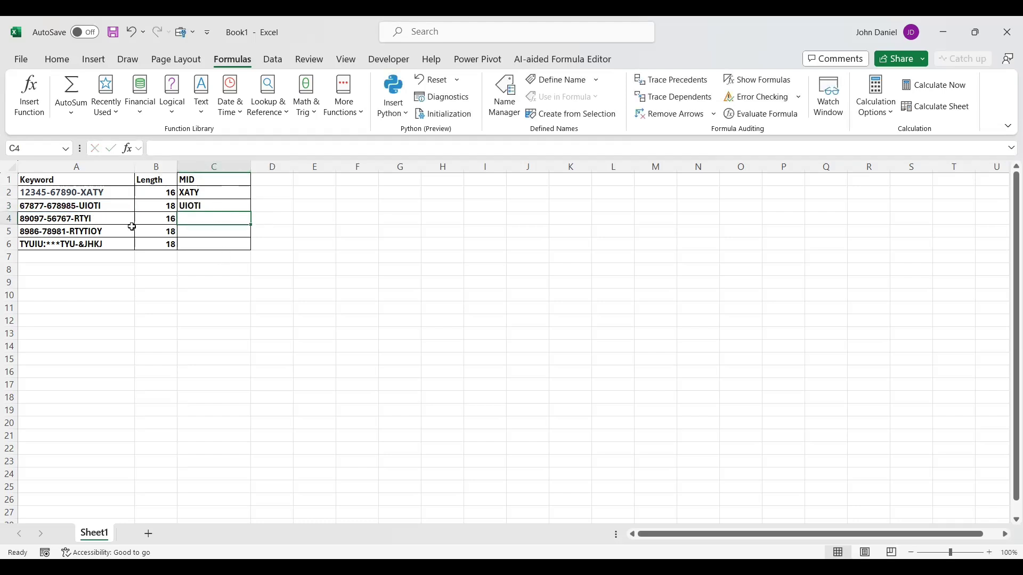
pyautogui.click(95, 219)
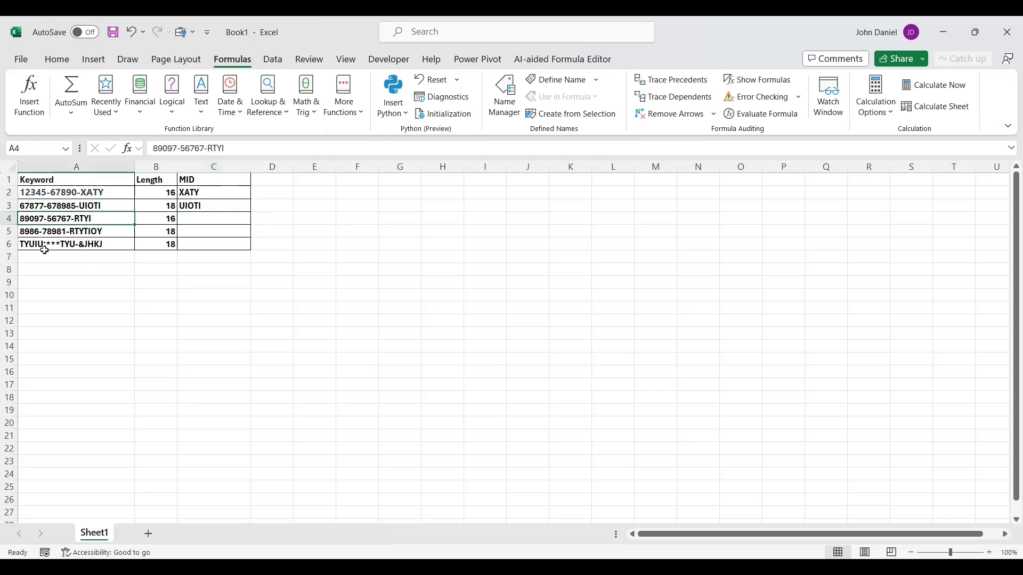
# Copy the C3 MID formula down into C4.
pyautogui.click(206, 218)
pyautogui.click(207, 208)
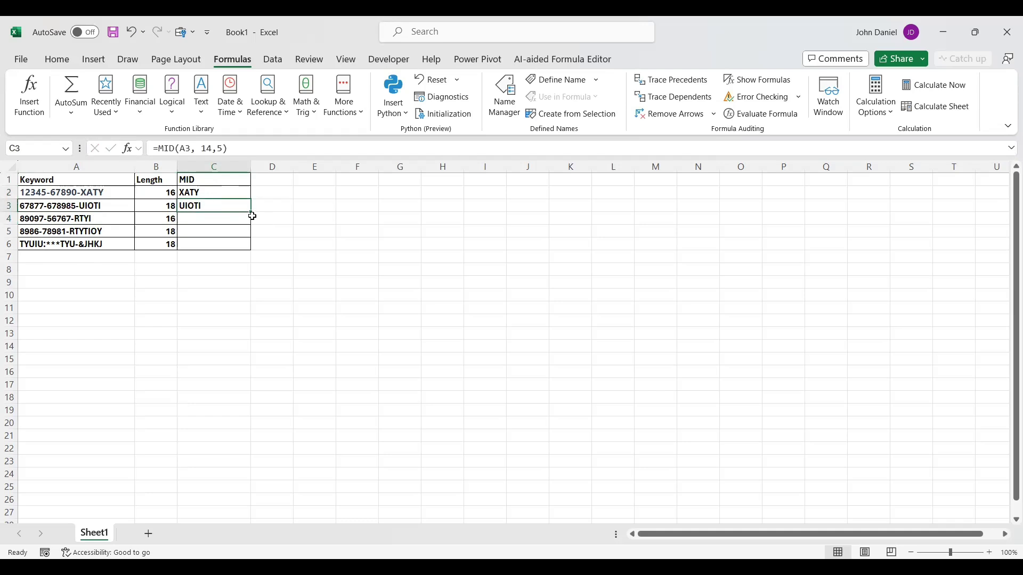
pyautogui.moveTo(253, 216); pyautogui.dragTo(253, 222)
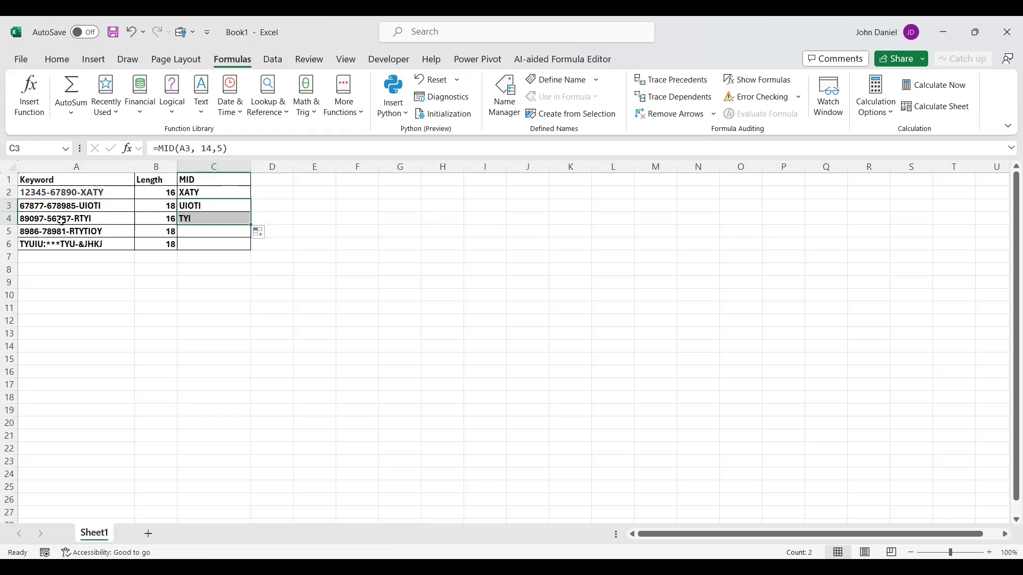
# Edit C3 to =MID(A3,13,4) so it returns -UIO, and check C4's copy.
pyautogui.click(212, 149)
pyautogui.press('BackSpace')
pyautogui.write('3')
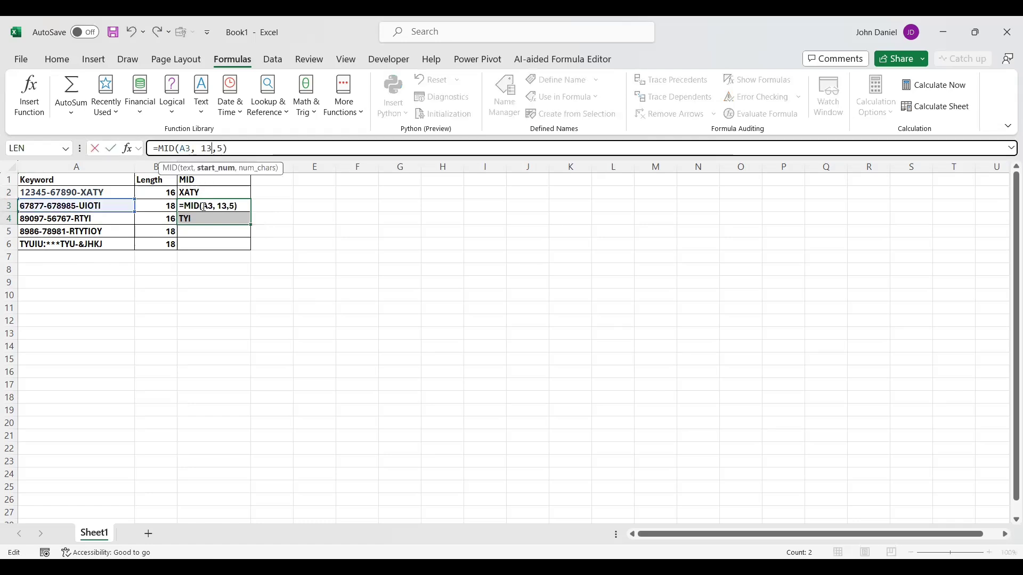
pyautogui.click(222, 148)
pyautogui.press('BackSpace')
pyautogui.write('4')
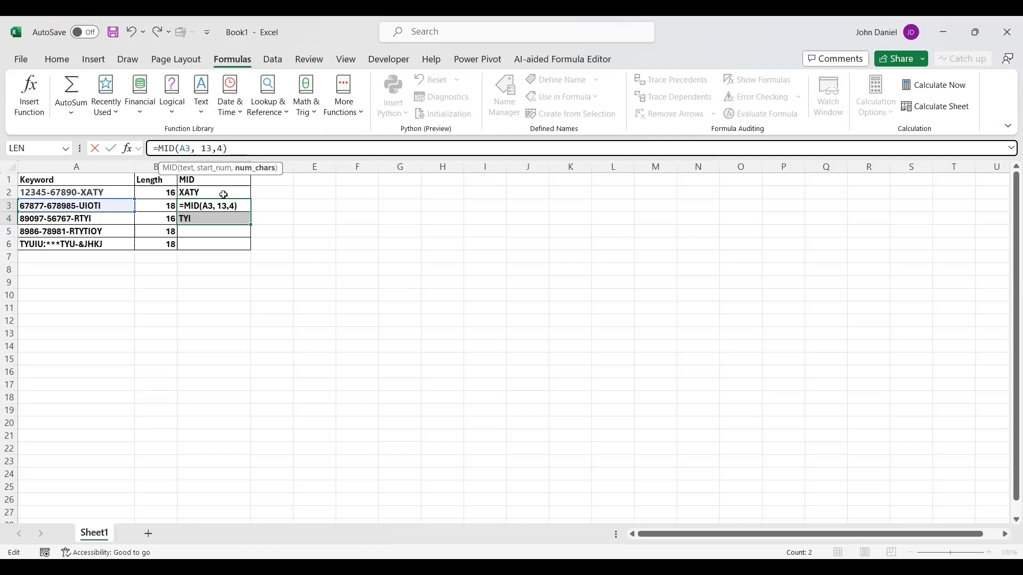
pyautogui.press('Return')
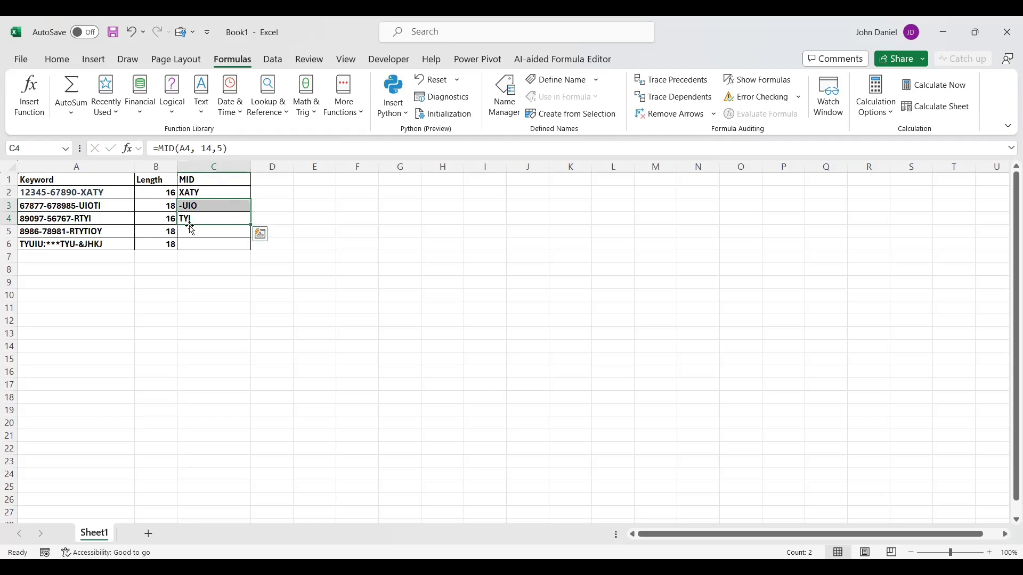
pyautogui.click(197, 206)
pyautogui.click(205, 219)
pyautogui.click(210, 205)
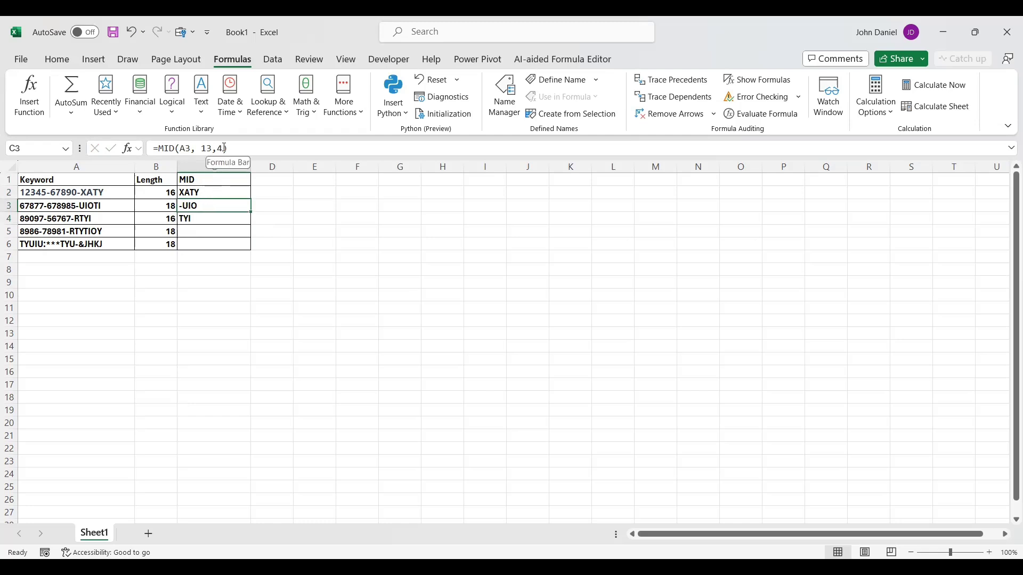
pyautogui.click(224, 148)
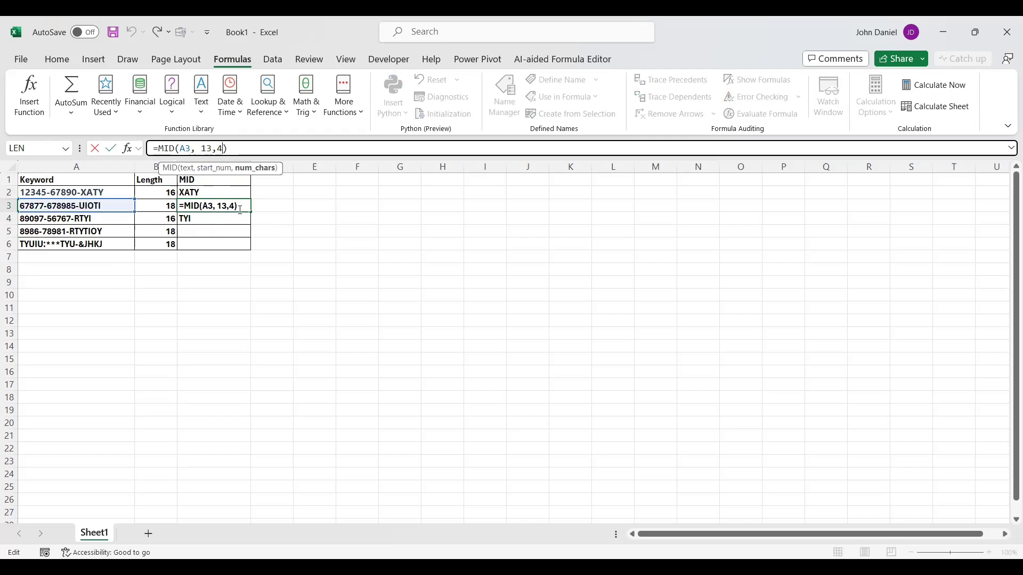
# Change C4 to =MID(A4,13,4) so it returns RTYI.
pyautogui.click(210, 219)
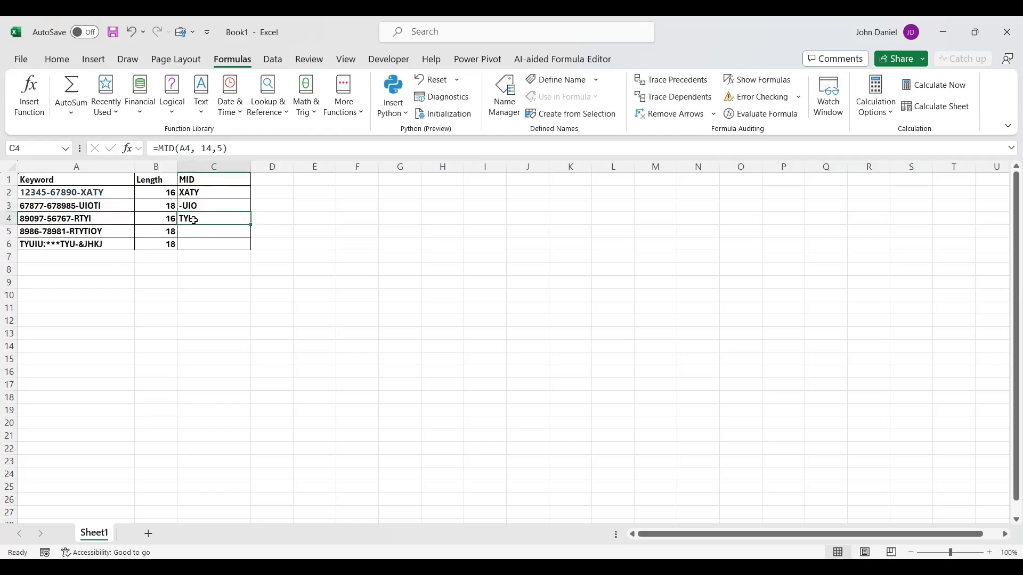
pyautogui.click(212, 149)
pyautogui.press('BackSpace')
pyautogui.write('2')
pyautogui.press('BackSpace')
pyautogui.write('3')
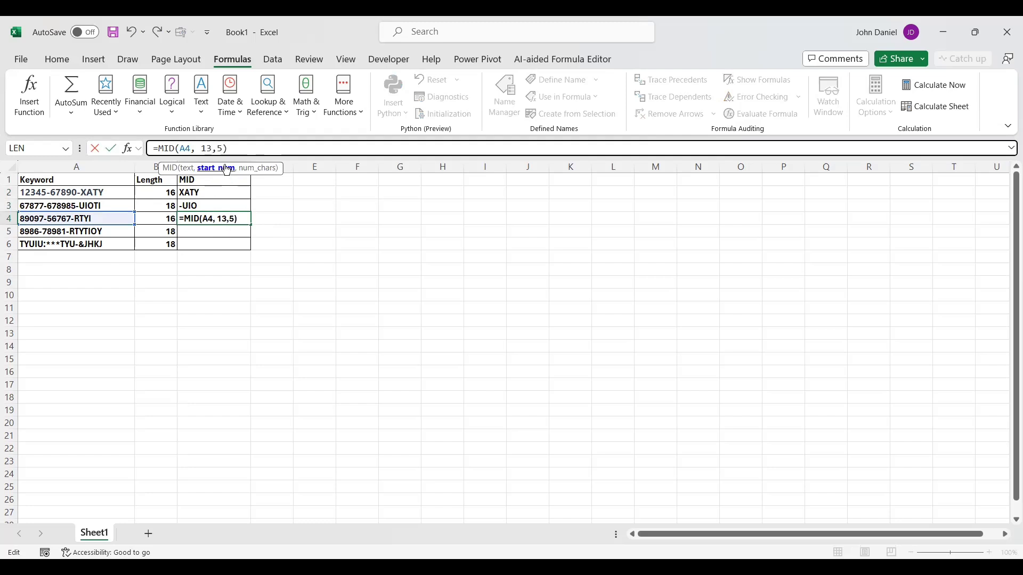
pyautogui.click(223, 149)
pyautogui.press('BackSpace')
pyautogui.write('4')
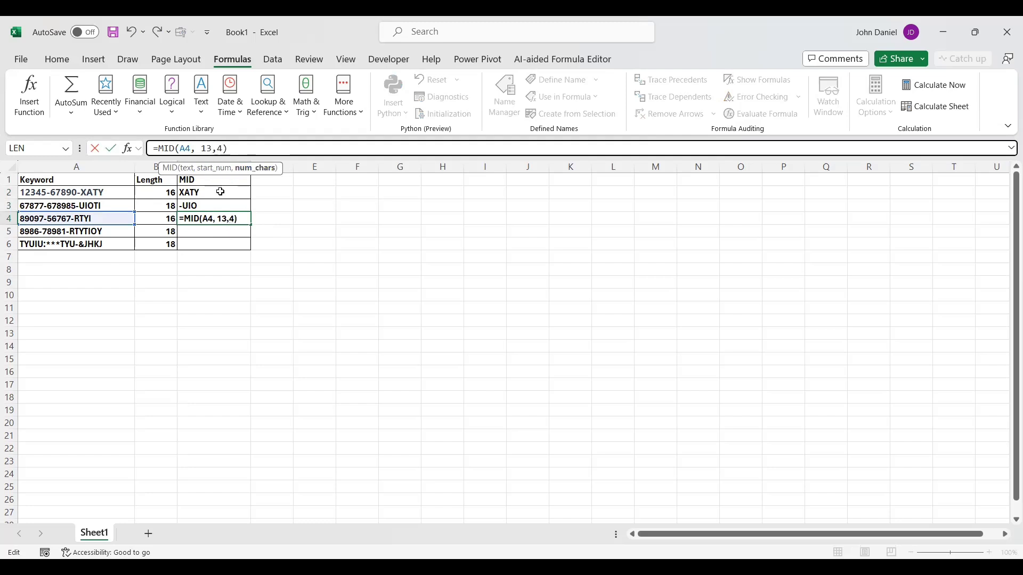
pyautogui.click(246, 337)
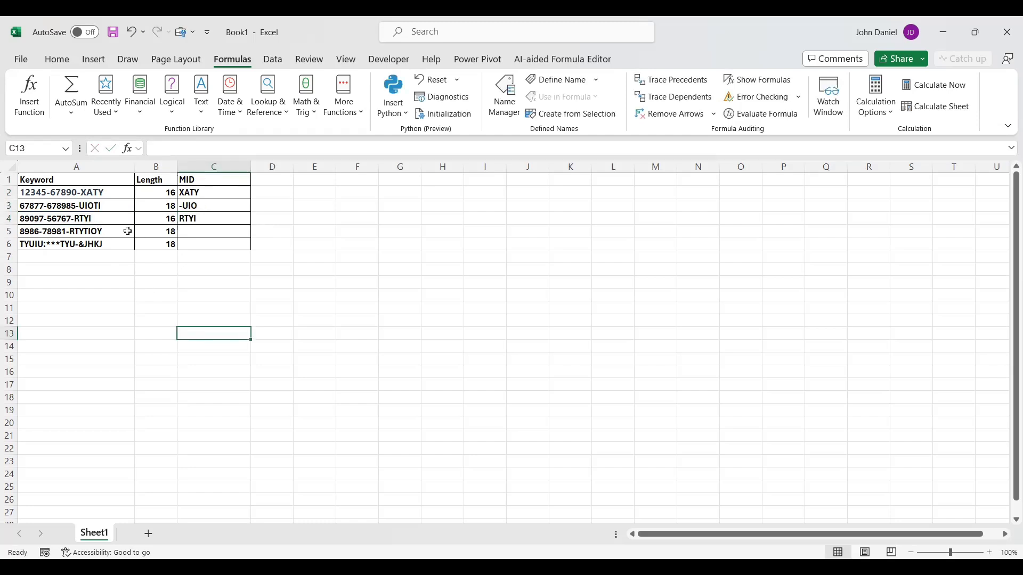
# Change C3 back to =MID(A3,14,5) so it returns UIOTI.
pyautogui.click(198, 206)
pyautogui.click(214, 148)
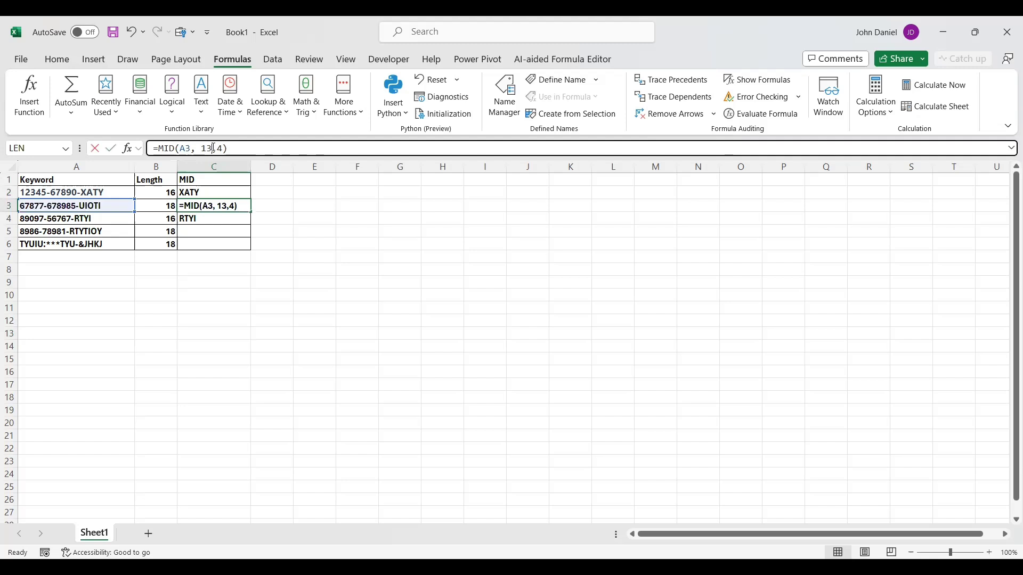
pyautogui.press('BackSpace')
pyautogui.write('4')
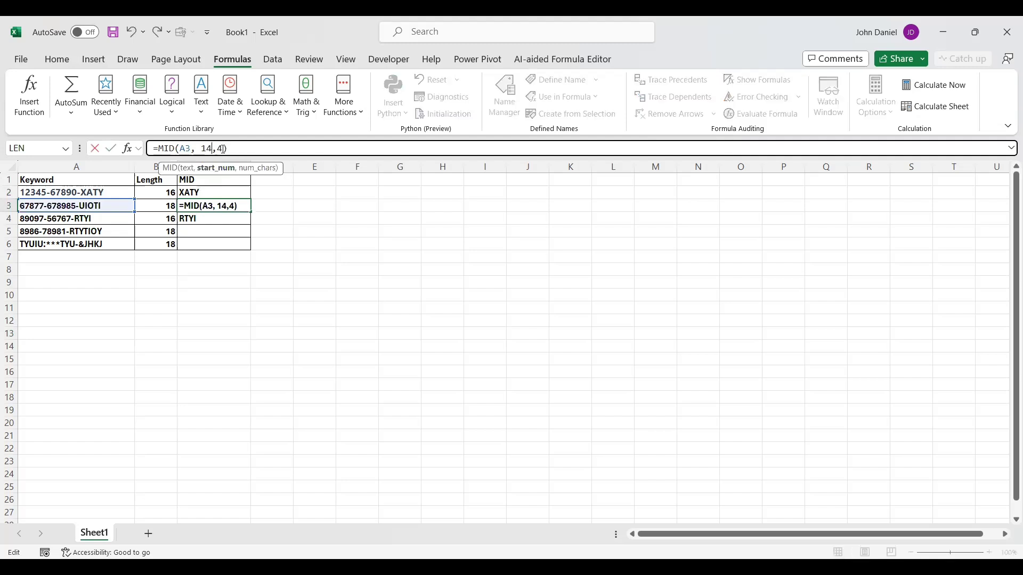
pyautogui.click(223, 148)
pyautogui.press('BackSpace')
pyautogui.write('5')
pyautogui.click(254, 302)
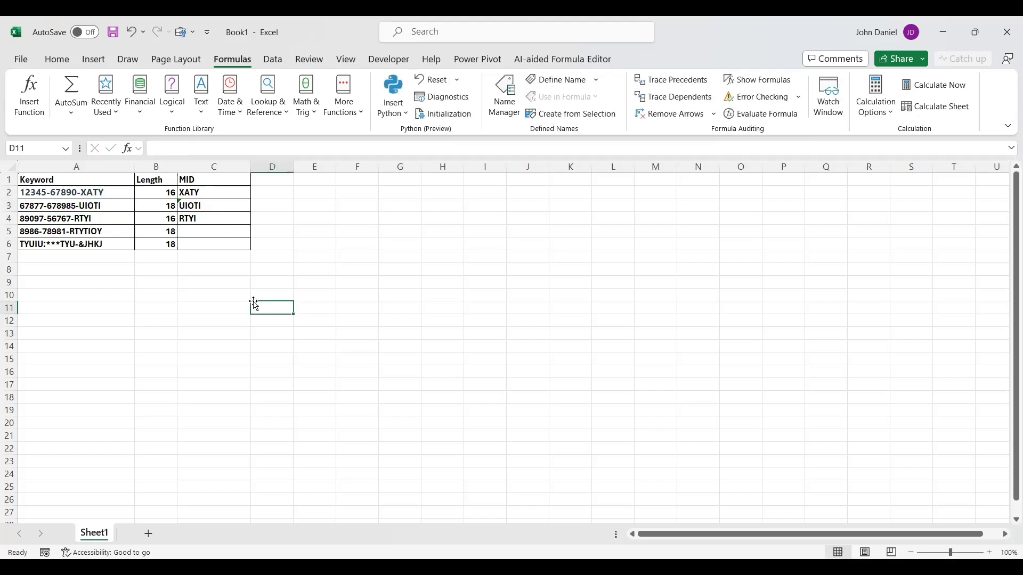
# Enter =MID(A5,12,7) in C5 to return RTYTIOY.
pyautogui.click(195, 230)
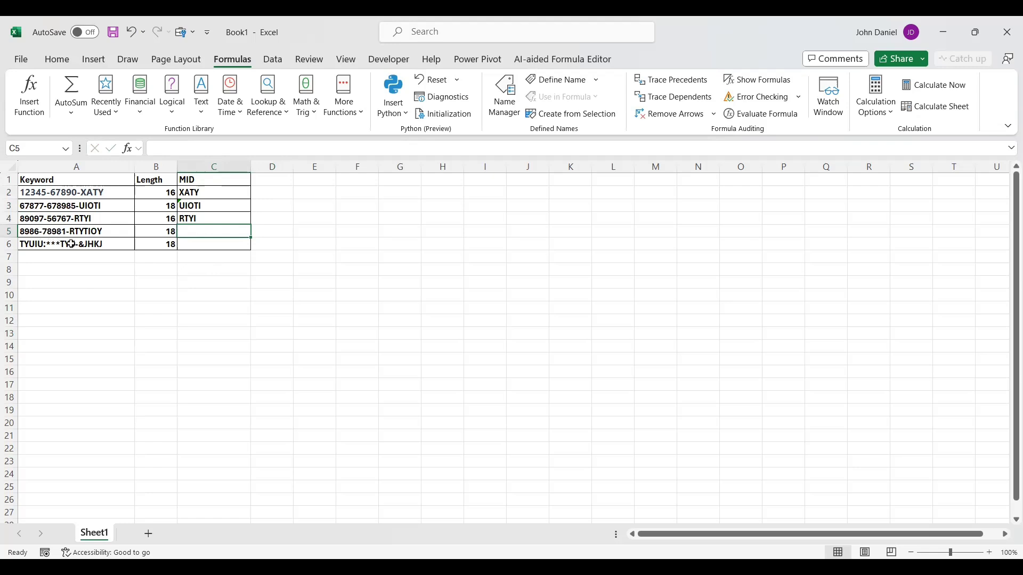
pyautogui.click(243, 149)
pyautogui.write('=')
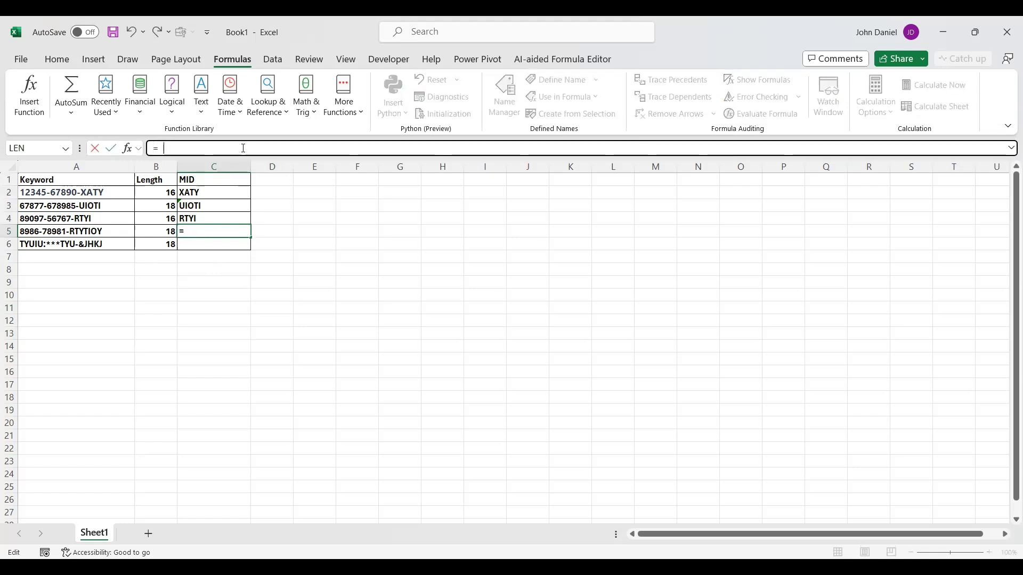
pyautogui.write('MID(')
pyautogui.click(99, 231)
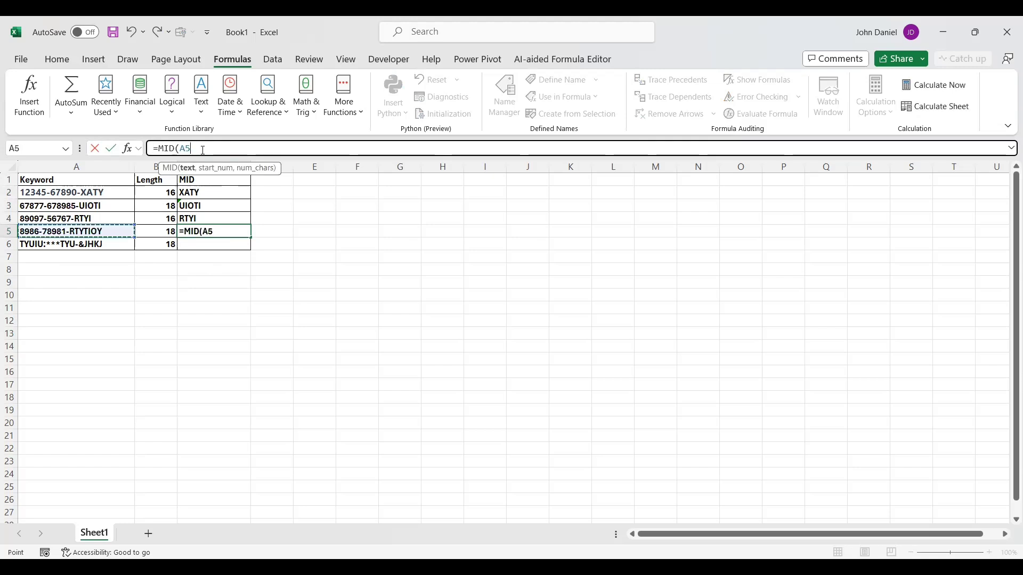
pyautogui.write(',12,')
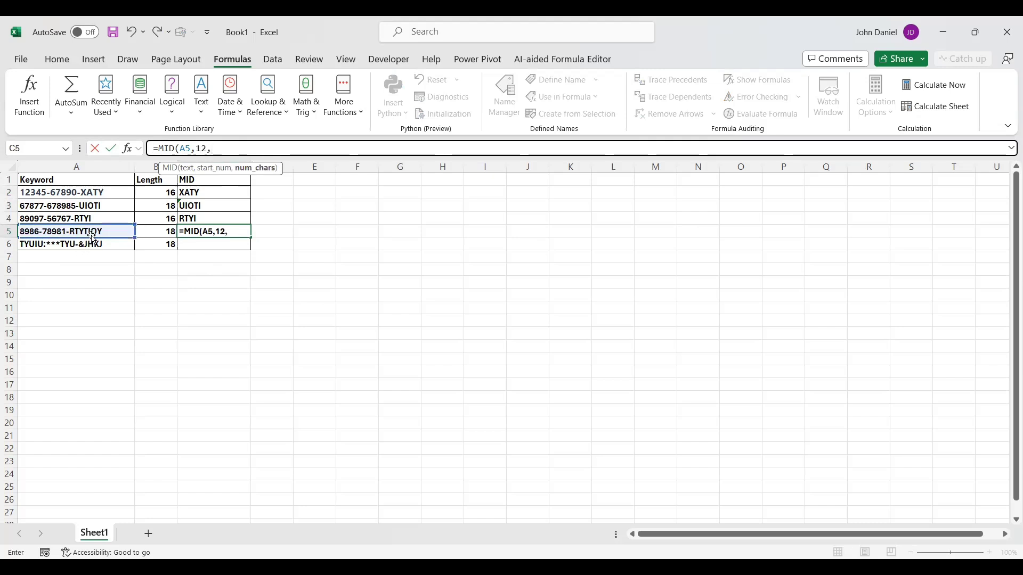
pyautogui.write('7')
pyautogui.press('Return')
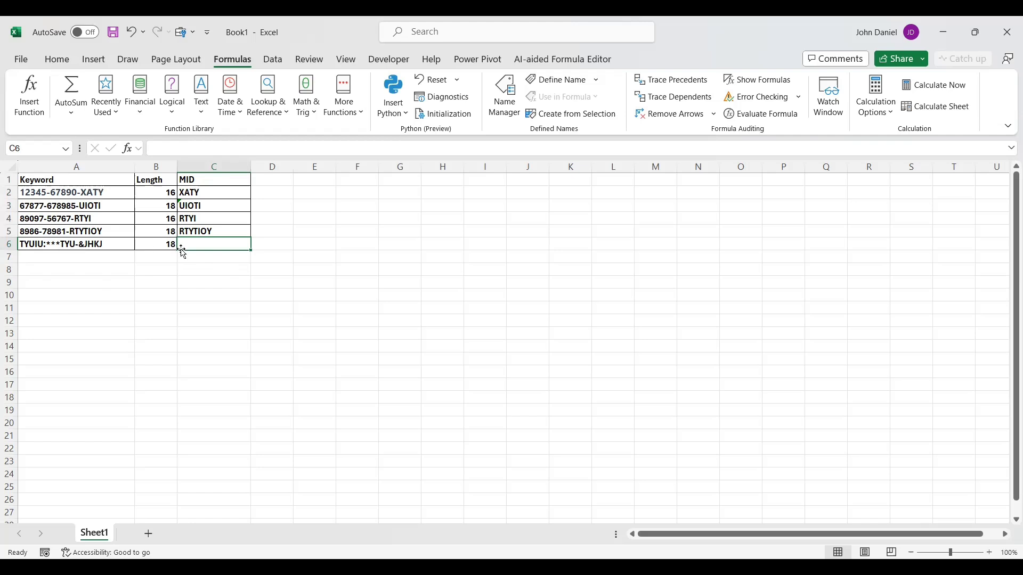
# Enter =MID(A6,14,5) in C6 to return the trailing segment &JHKJ.
pyautogui.click(214, 149)
pyautogui.write('=MID')
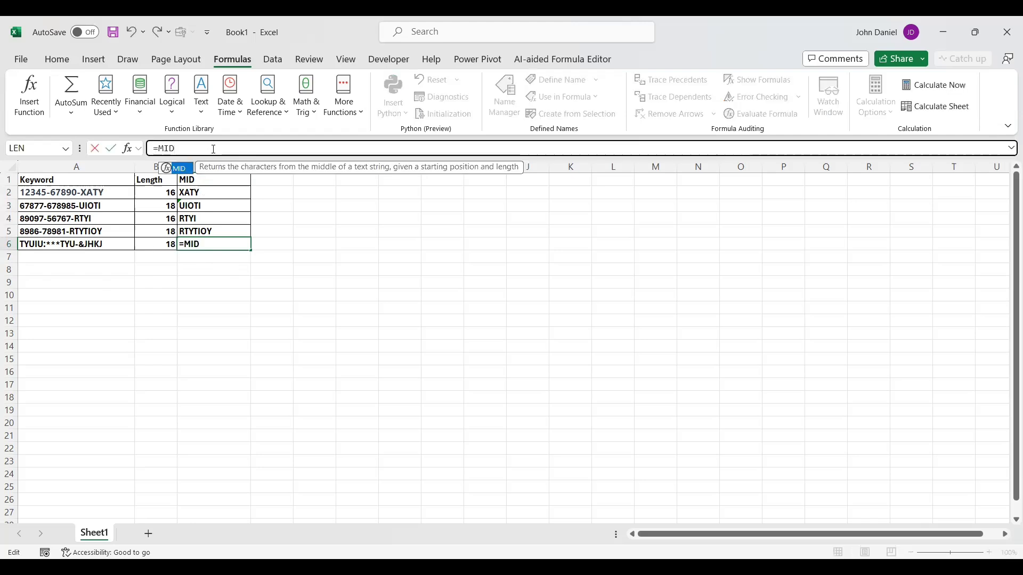
pyautogui.write('(')
pyautogui.click(84, 246)
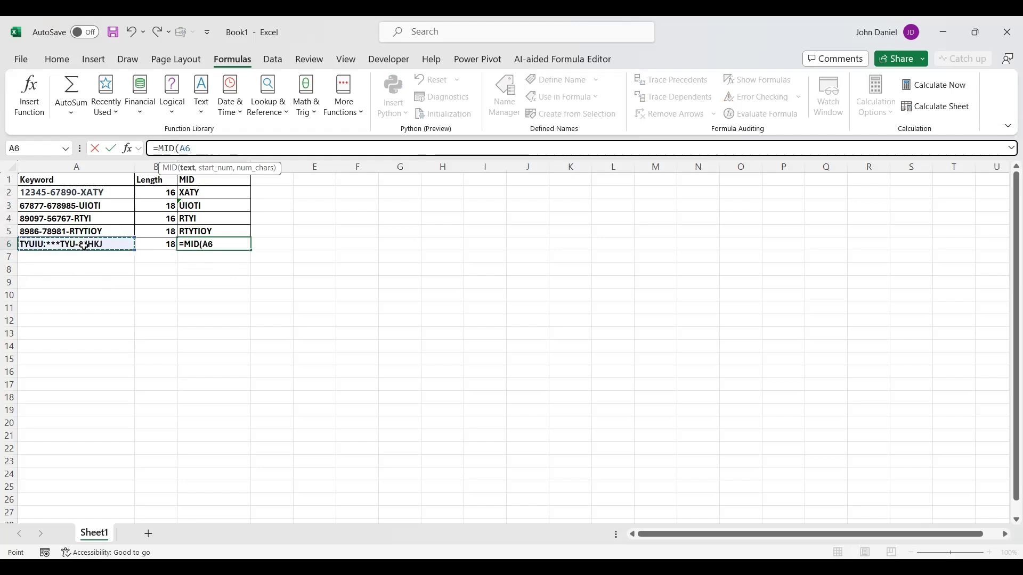
pyautogui.write(',14')
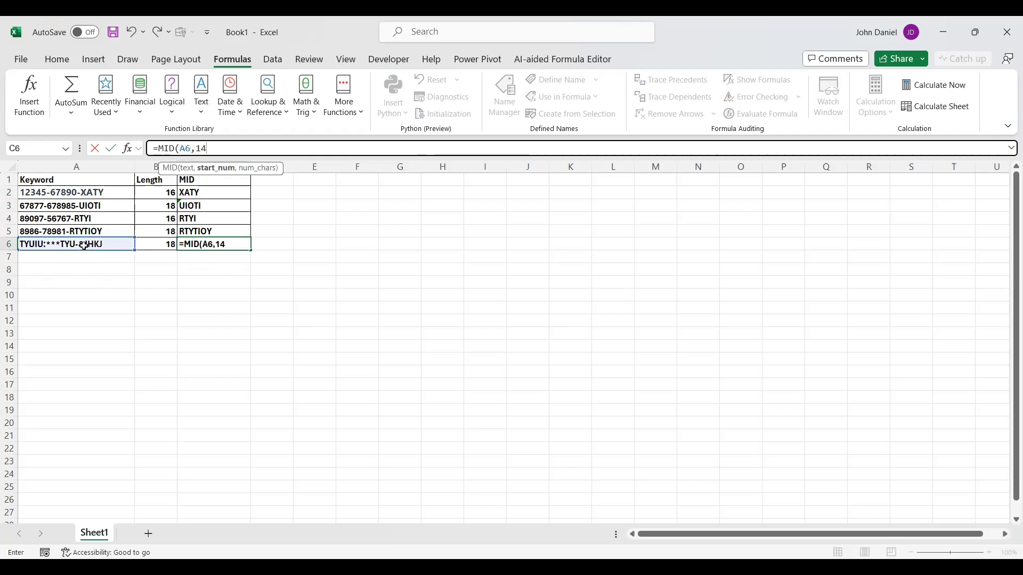
pyautogui.write(',')
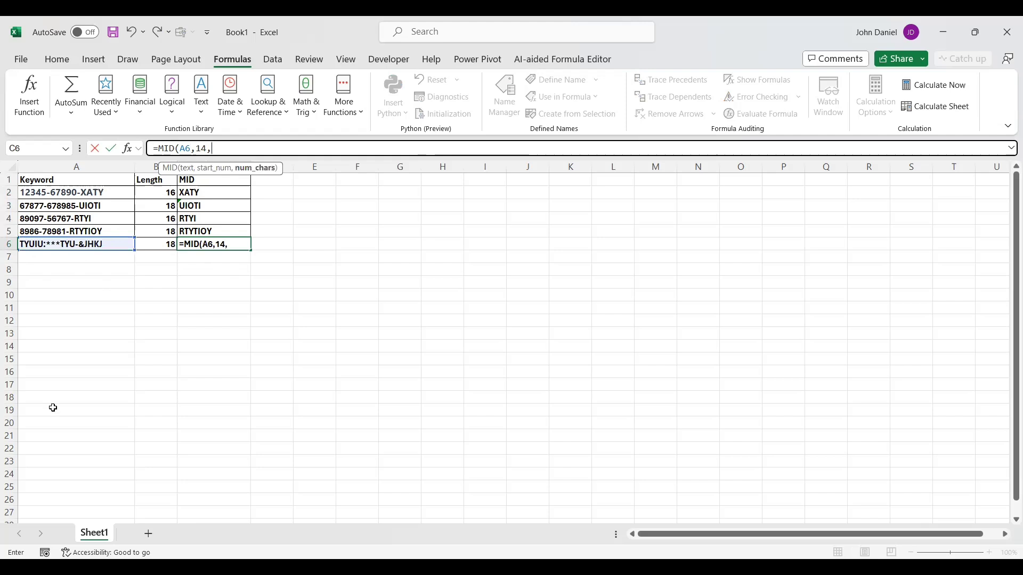
pyautogui.write('5')
pyautogui.press('Return')
pyautogui.click(247, 412)
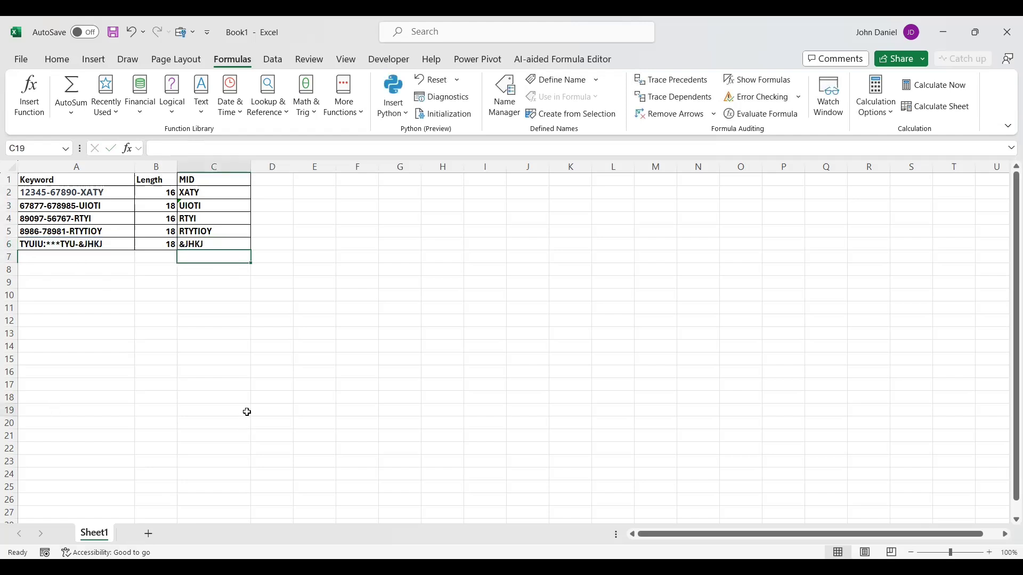